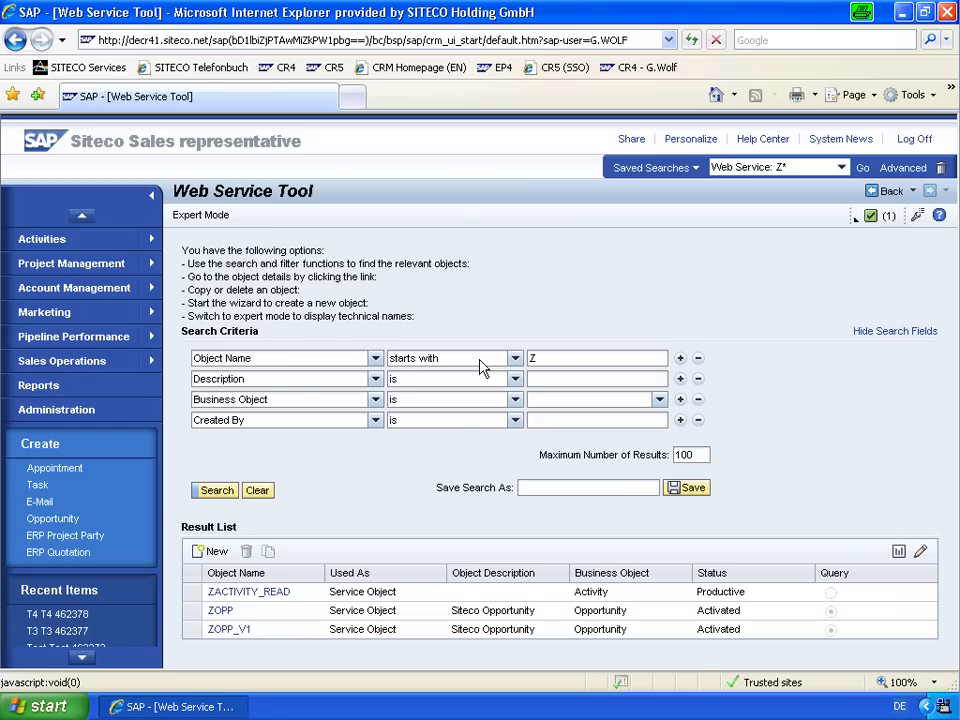
# Open the ZACTIVITY_READ service object from the Web Service Tool search results.
pyautogui.click(576, 358)
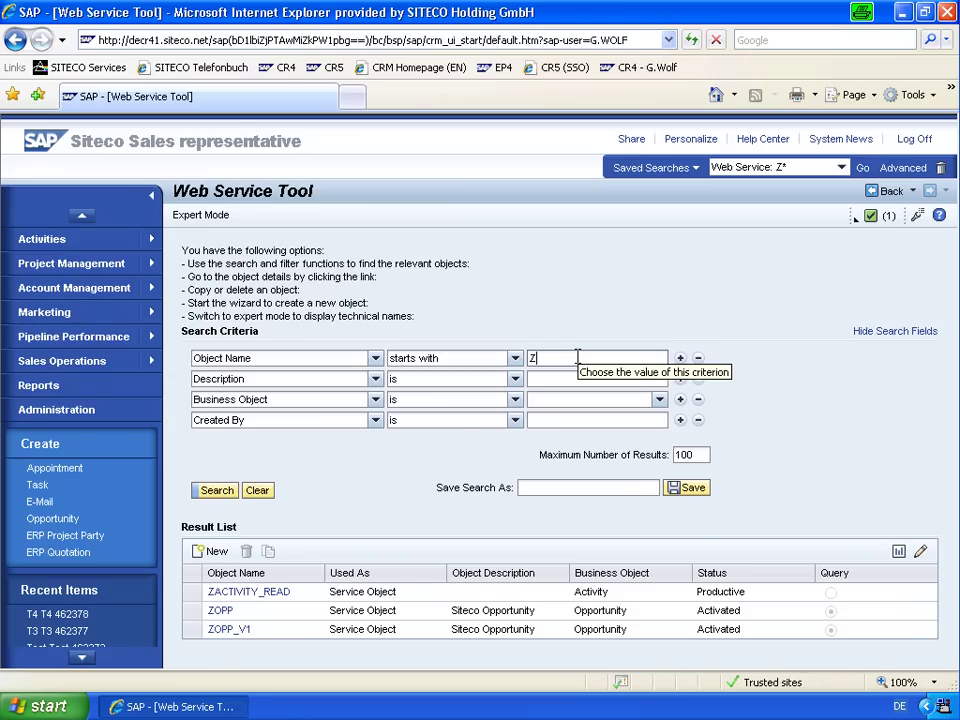
pyautogui.click(250, 592)
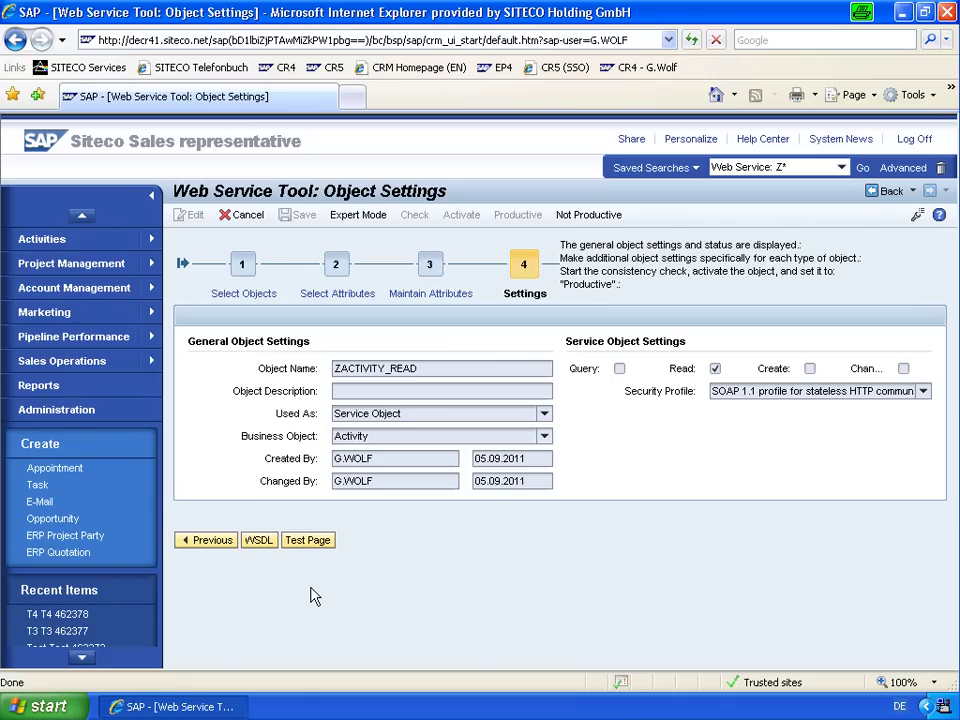
# Go back to the Select Objects step showing business object Activity and root Business Transaction.
pyautogui.click(248, 298)
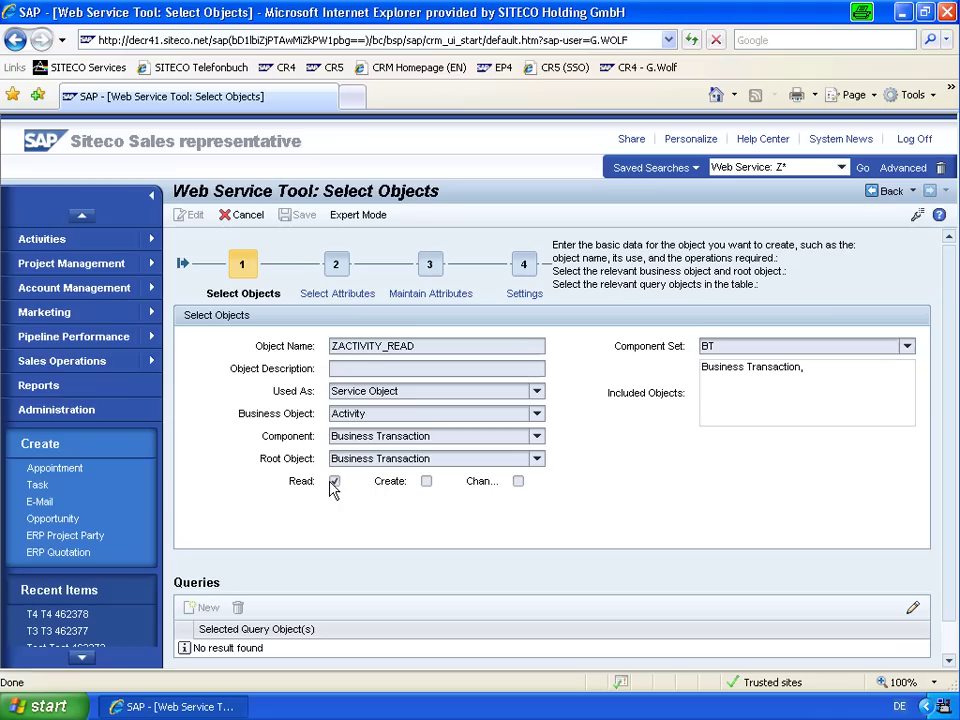
# On Select Attributes, expand Business Transaction and Administrative Header of Order, paging through the tree.
pyautogui.click(340, 296)
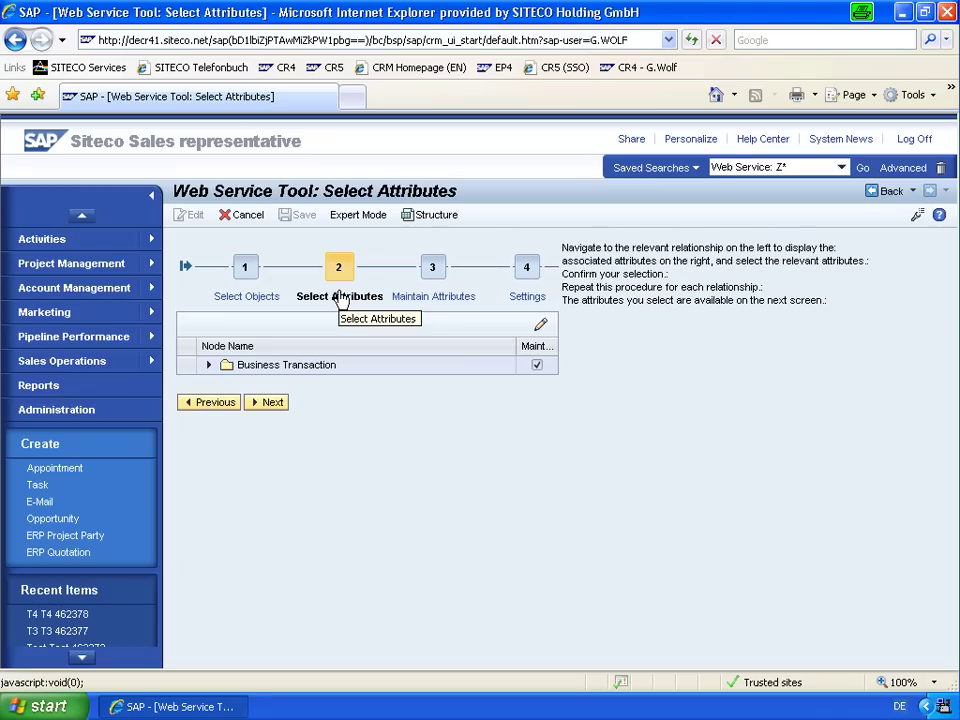
pyautogui.click(210, 366)
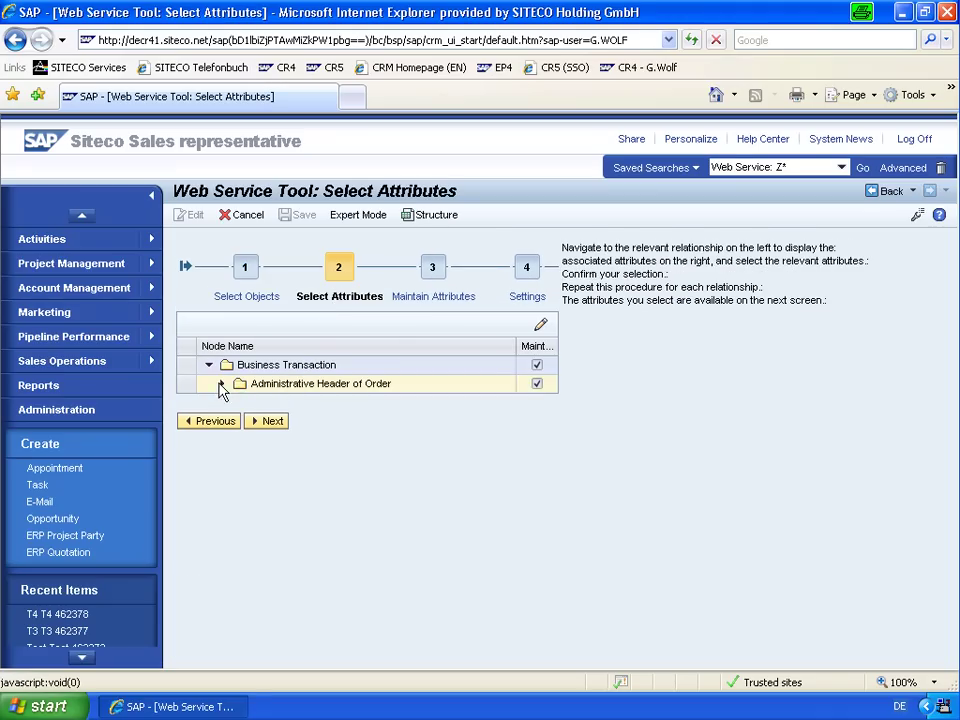
pyautogui.click(221, 388)
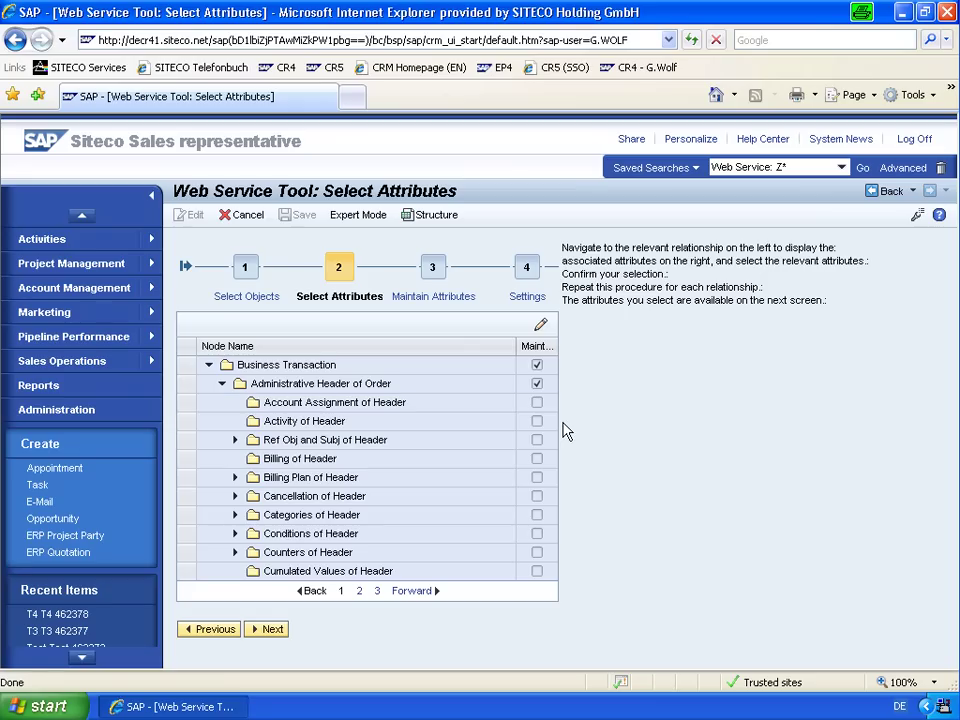
pyautogui.click(361, 592)
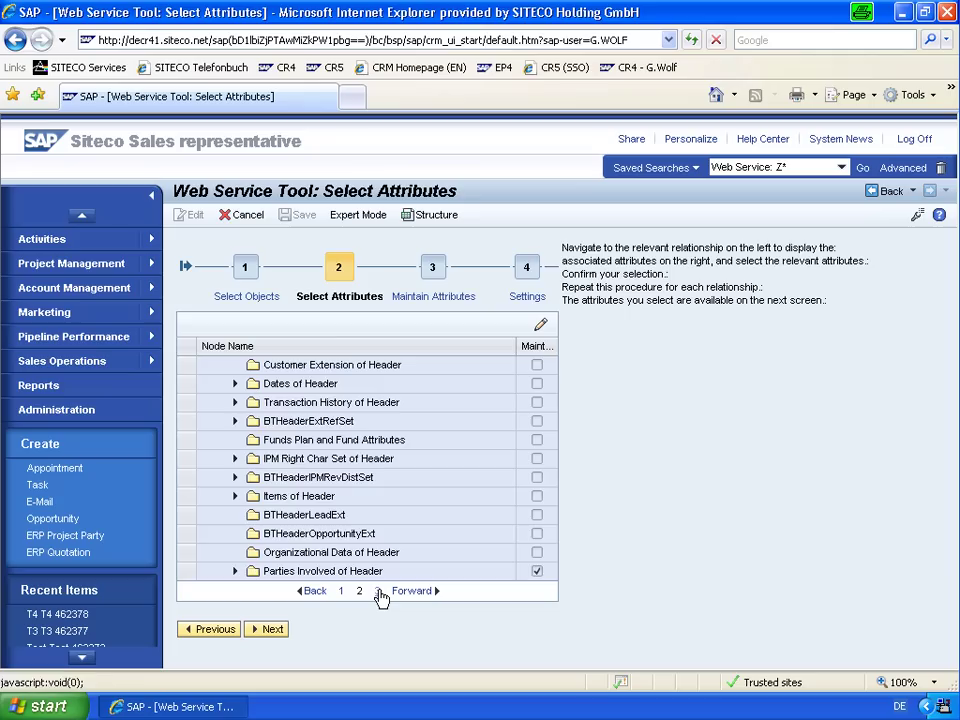
pyautogui.click(379, 592)
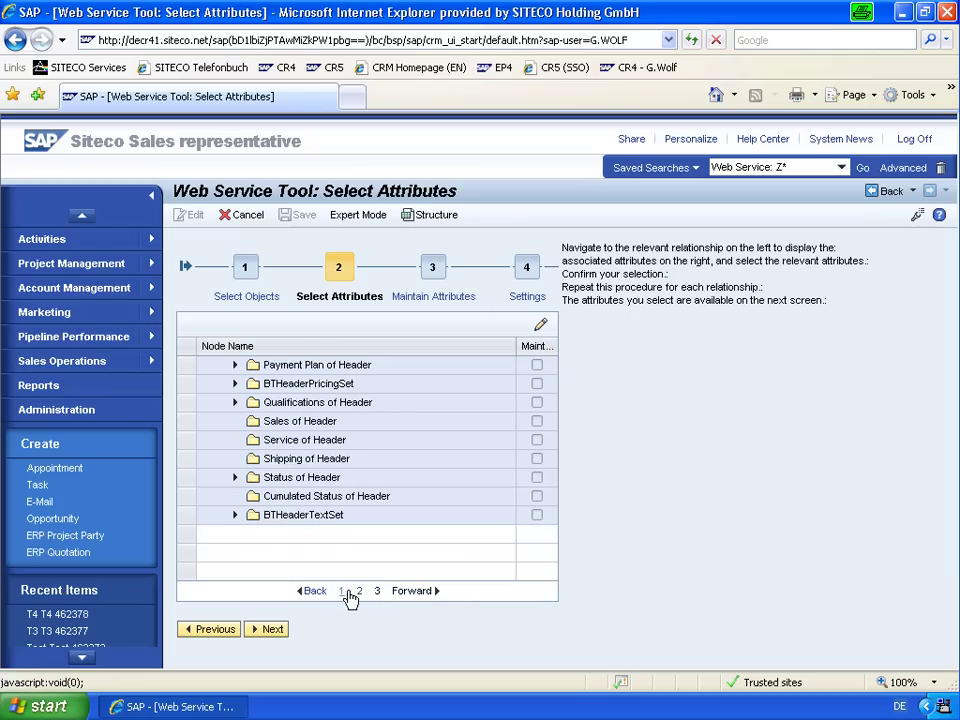
pyautogui.click(359, 592)
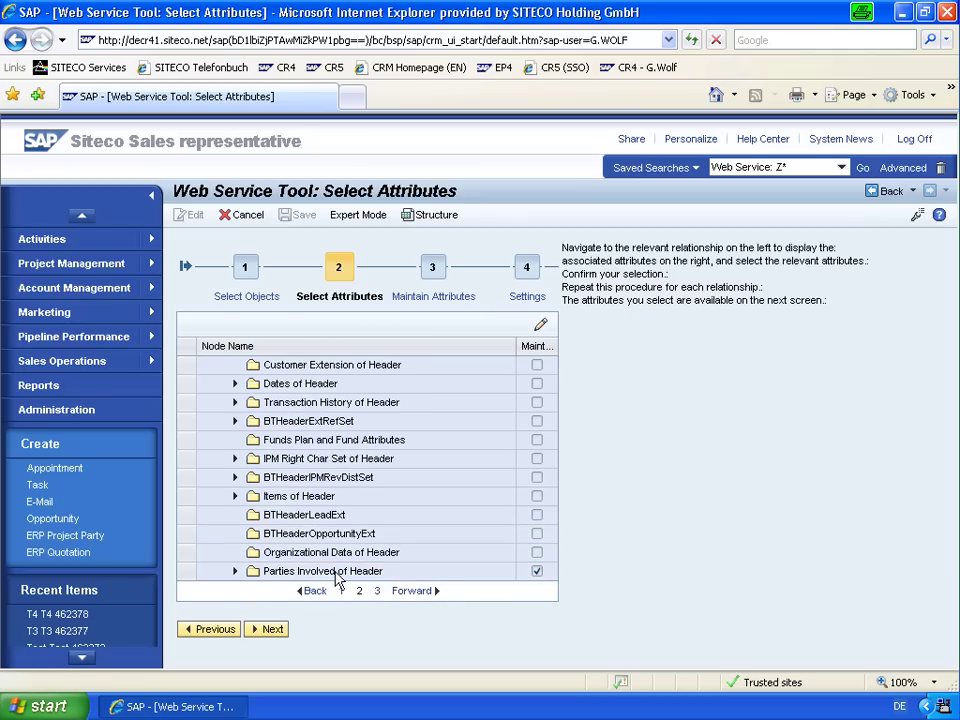
# Expand Parties Involved of Header, page to Main Contact, then proceed to Maintain Attributes.
pyautogui.click(336, 578)
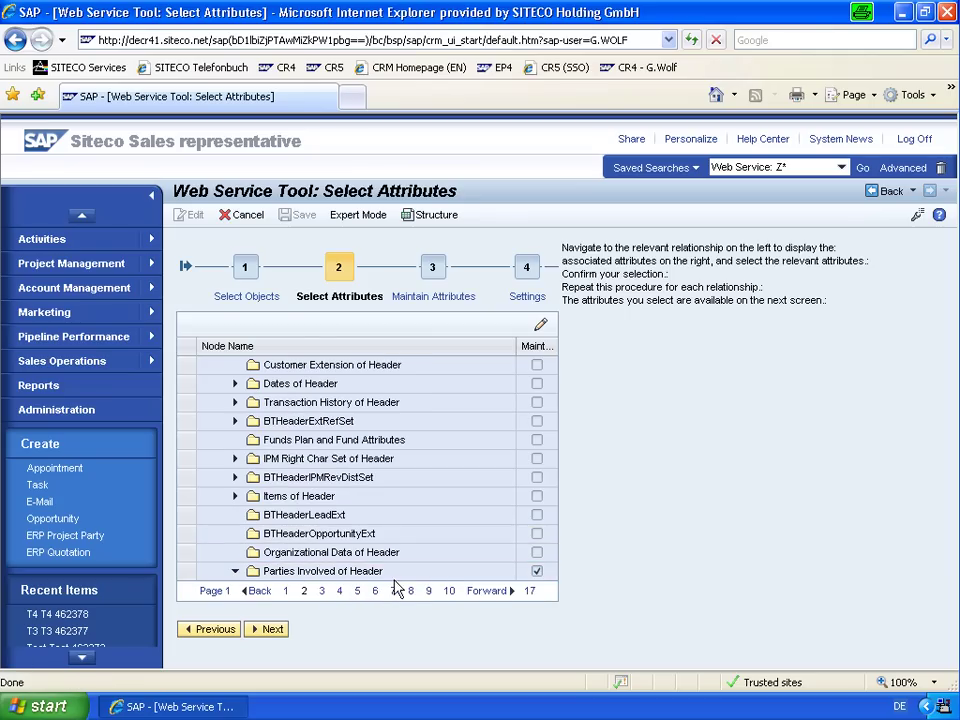
pyautogui.click(488, 592)
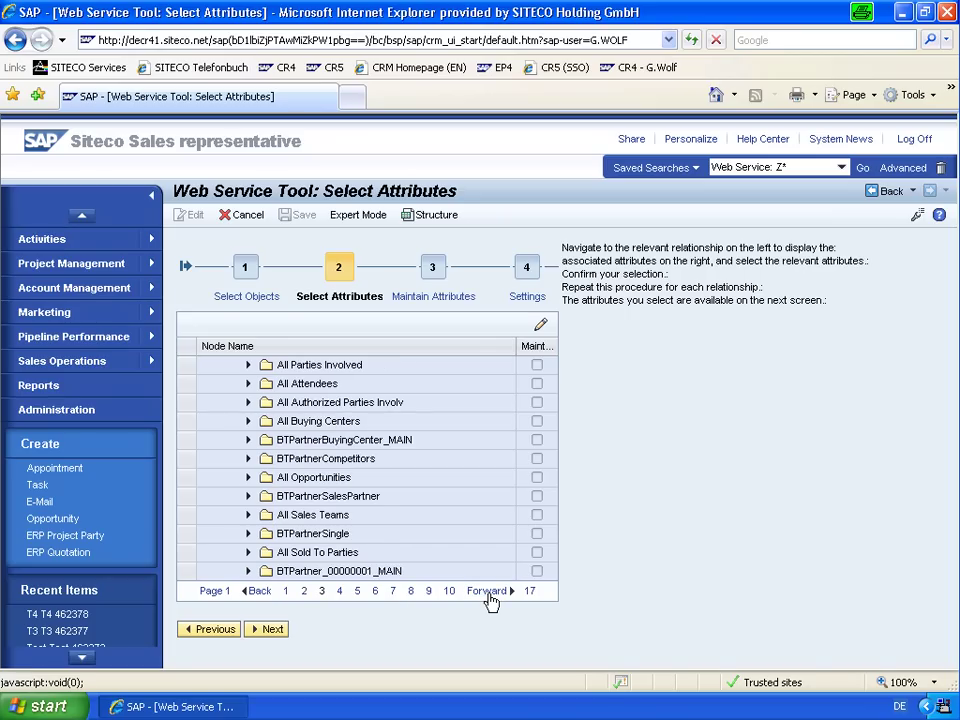
pyautogui.click(488, 592)
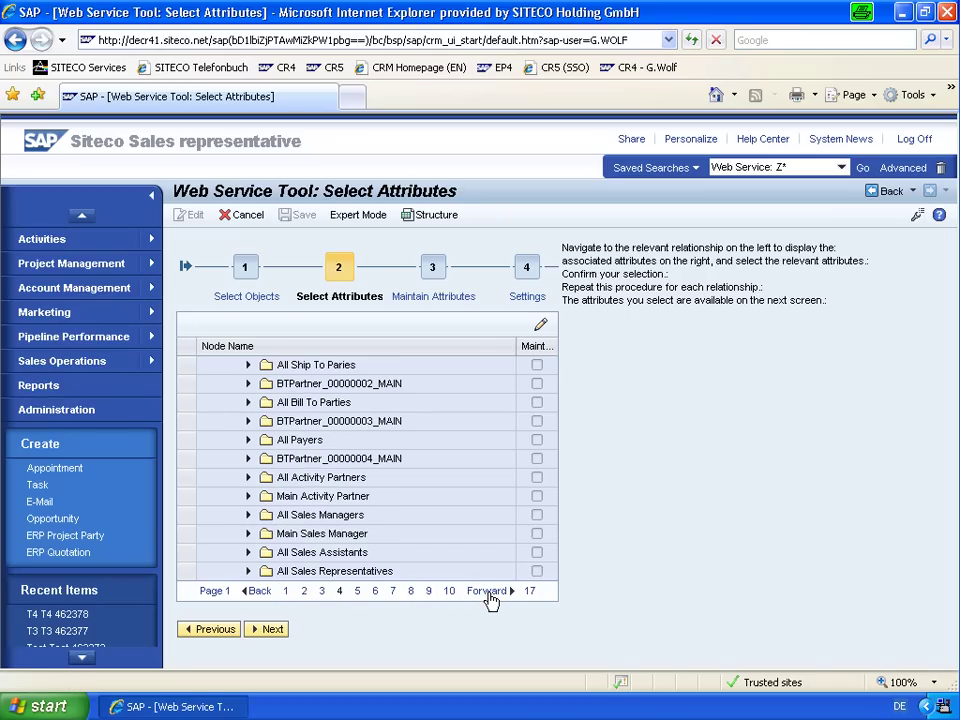
pyautogui.click(488, 592)
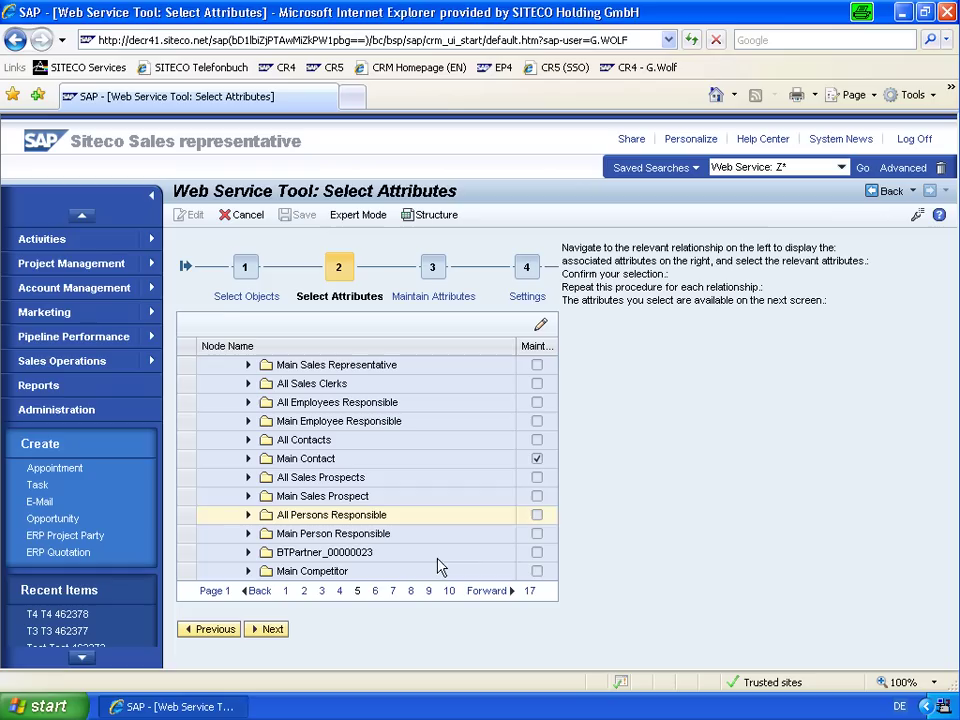
pyautogui.click(437, 300)
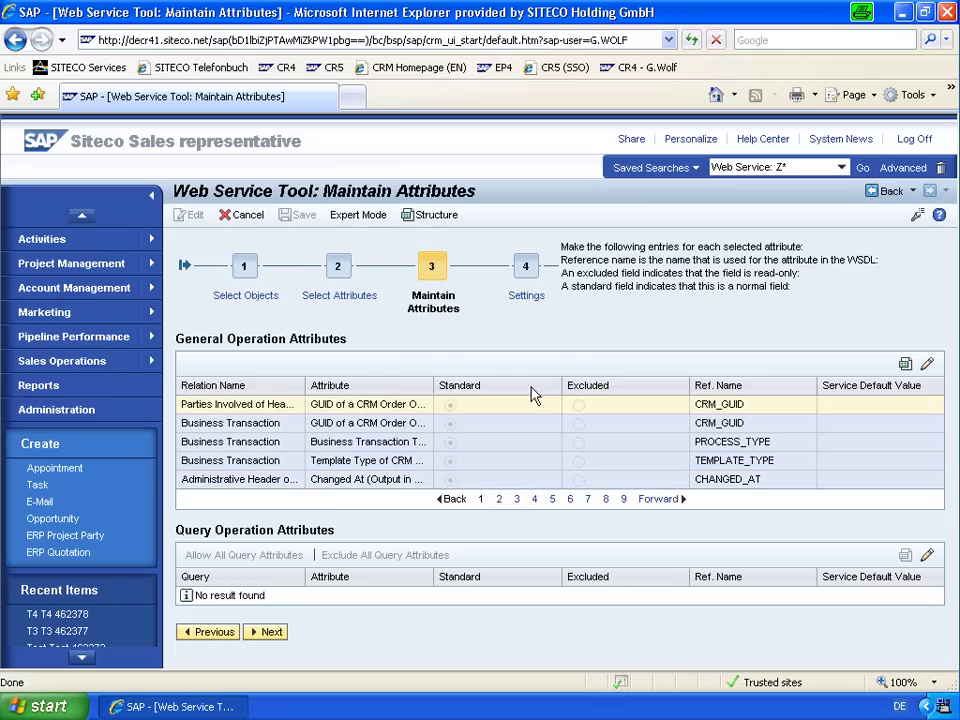
# Review ZACTIVITY_READ on the Settings step: Read enabled, status Not Productive.
pyautogui.click(528, 298)
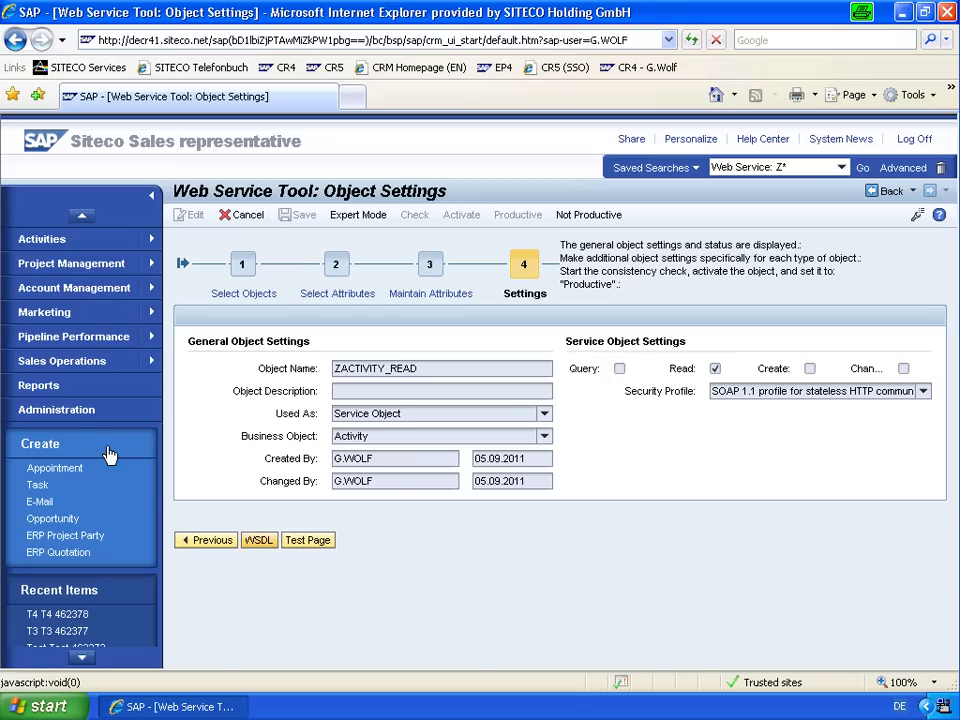
# In Administration's Document Template Designer, search language EN and select the Activity Word template.
pyautogui.click(73, 410)
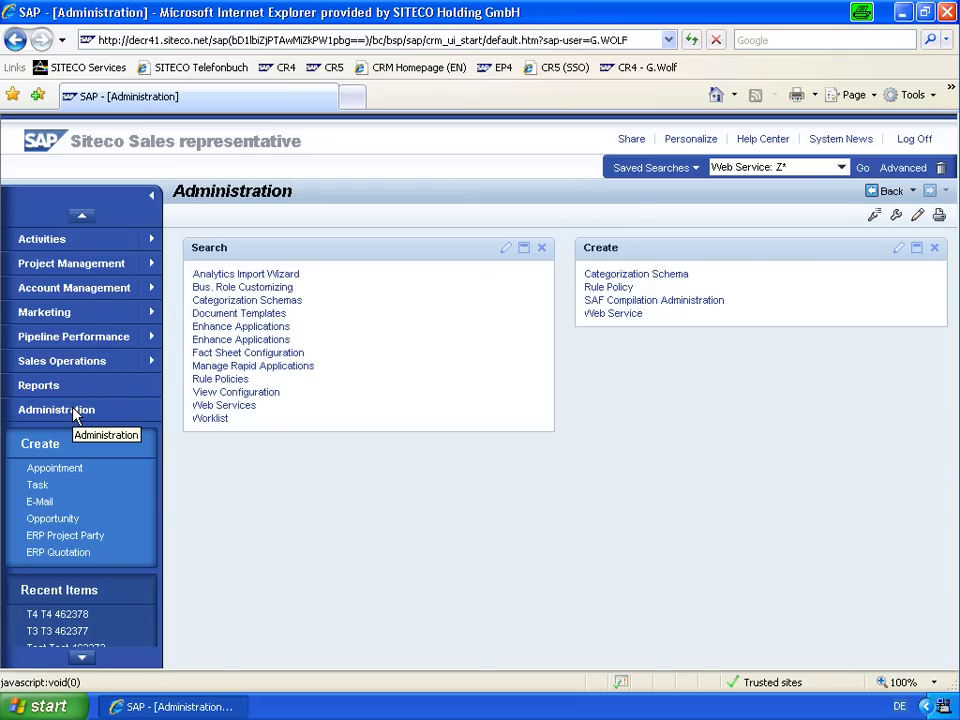
pyautogui.click(229, 314)
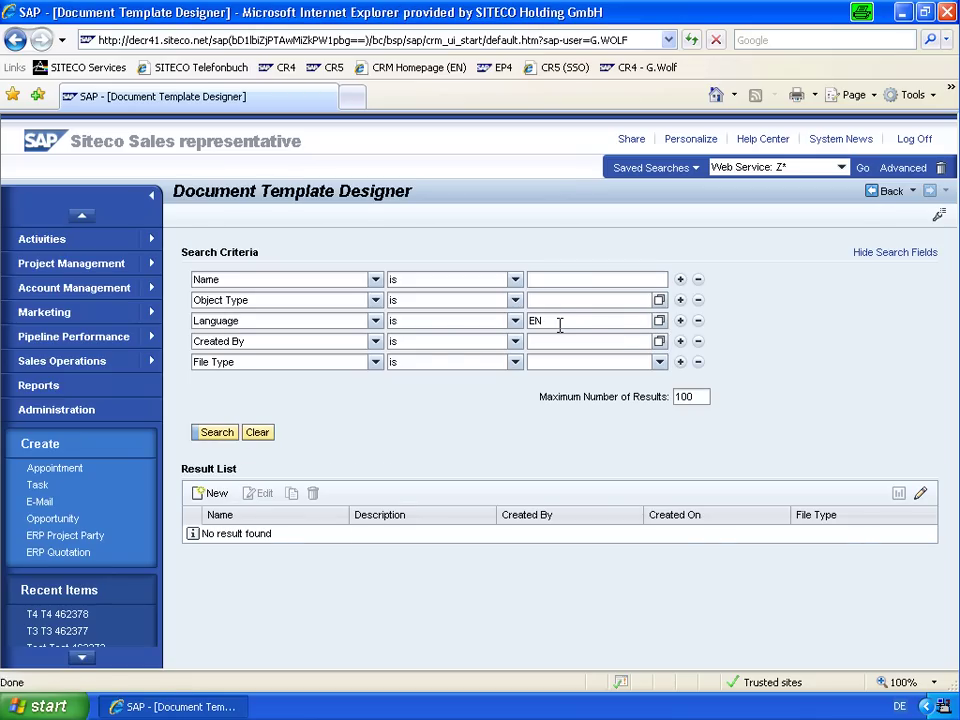
pyautogui.press('Return')
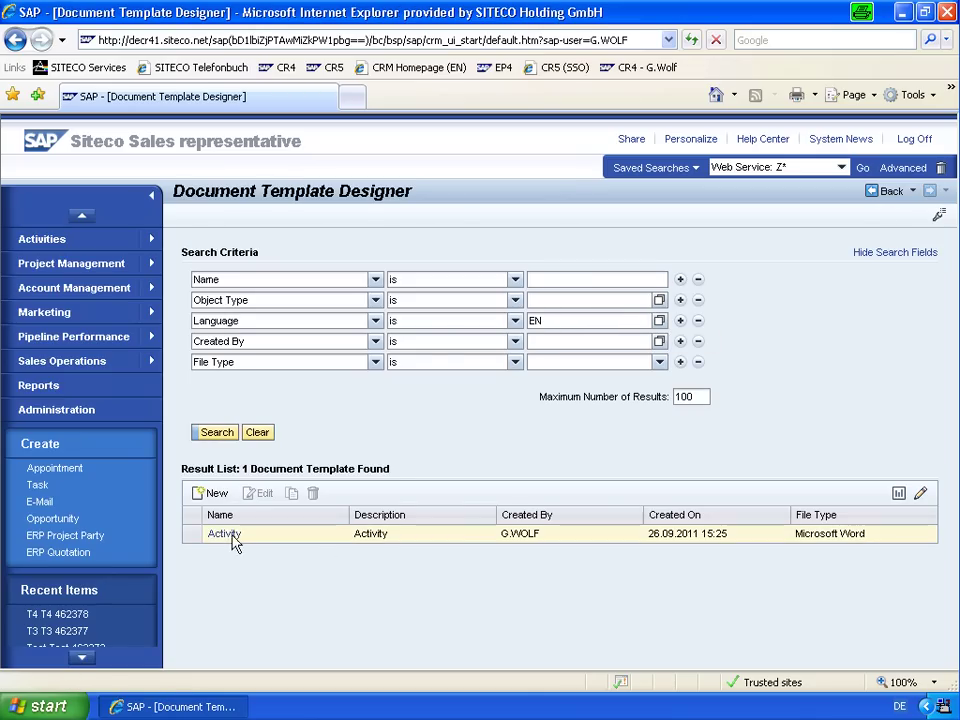
pyautogui.click(189, 540)
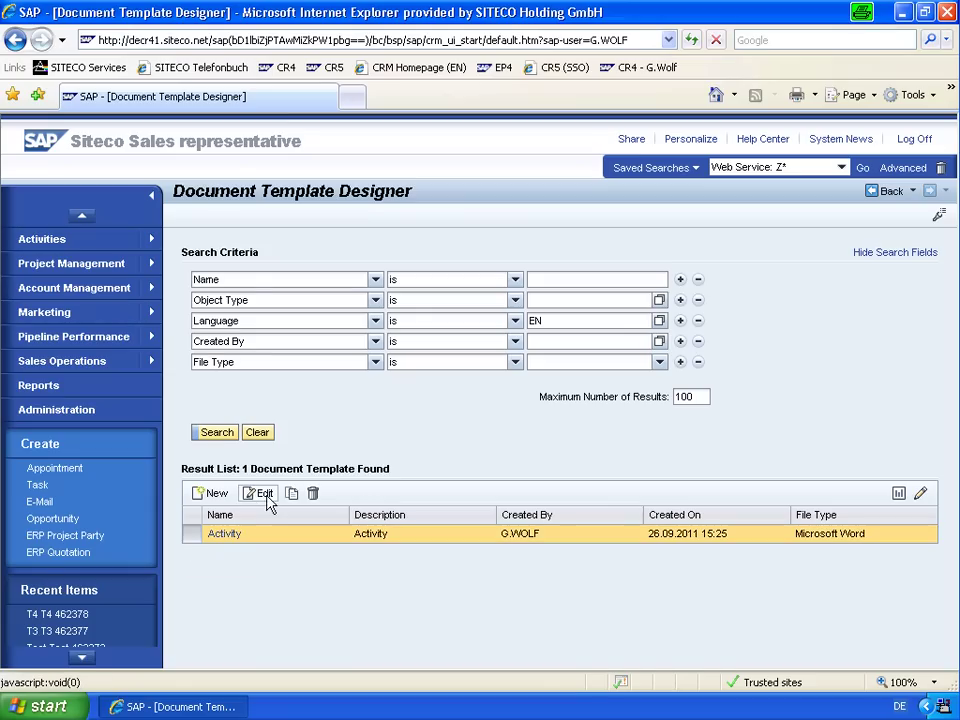
# Open the Activity template for editing and launch Microsoft Office Word 2003 with a blank document.
pyautogui.click(268, 494)
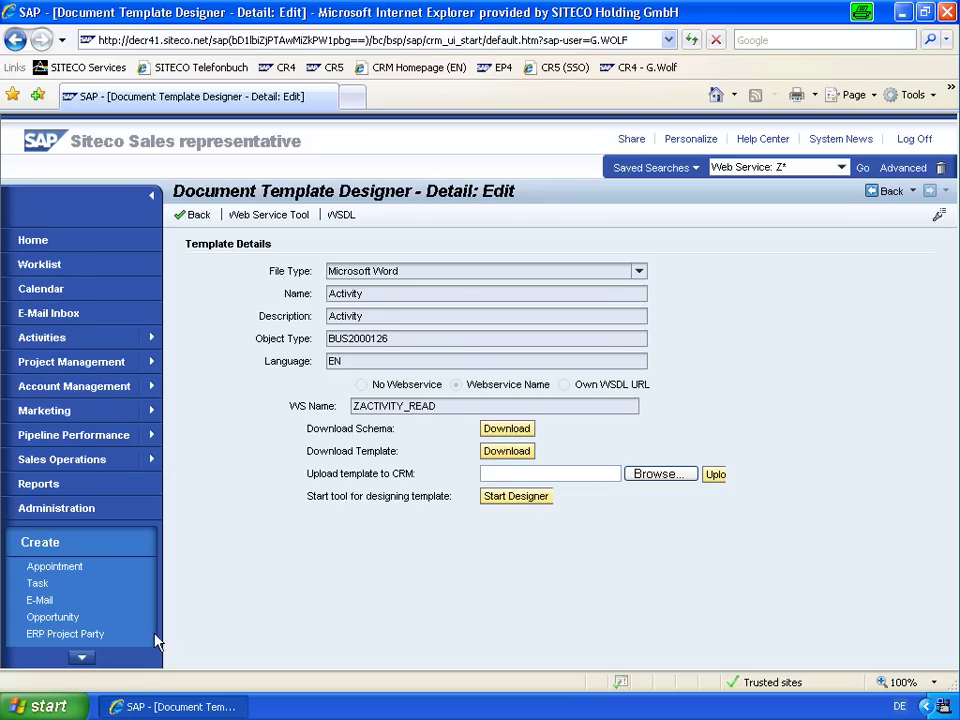
pyautogui.click(75, 702)
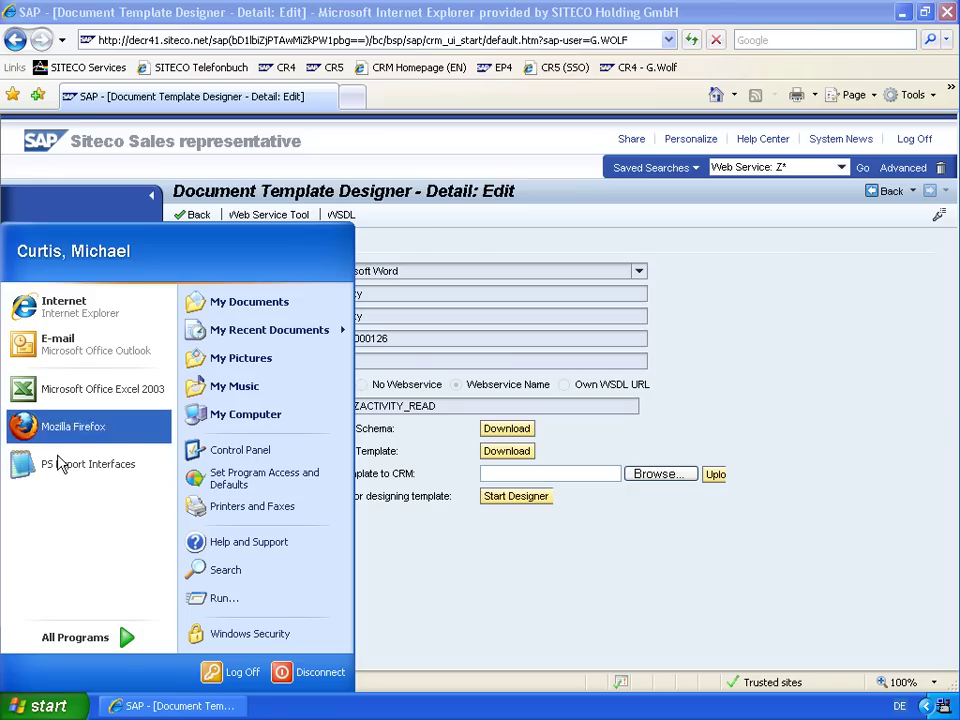
pyautogui.moveTo(124, 638)
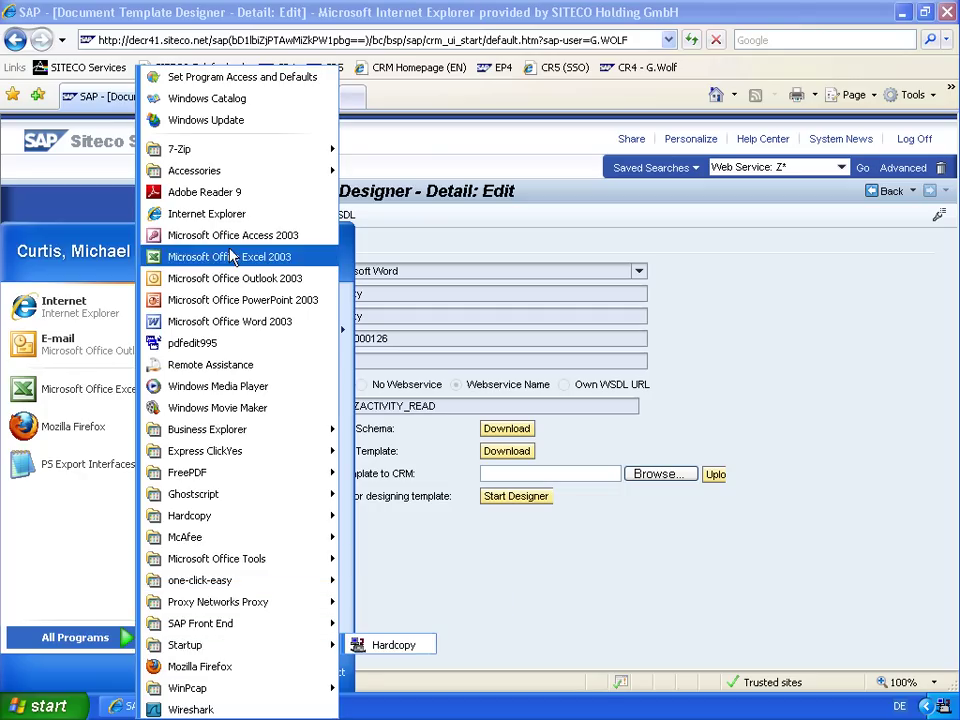
pyautogui.click(238, 322)
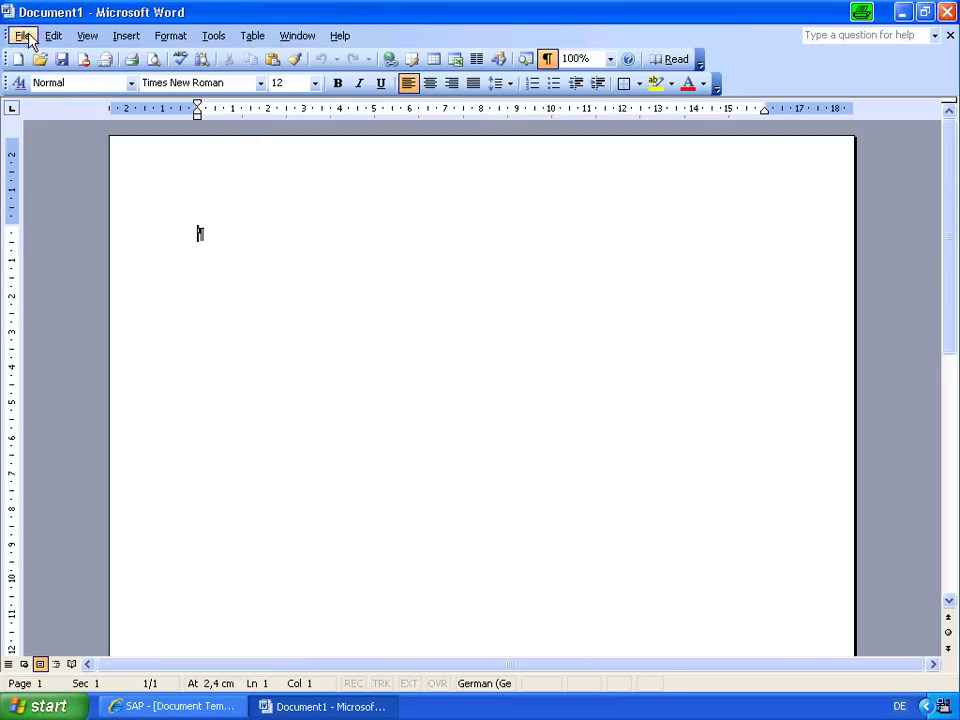
# Reopen the recently used Activity template document and display the task pane.
pyautogui.click(22, 36)
pyautogui.click(196, 396)
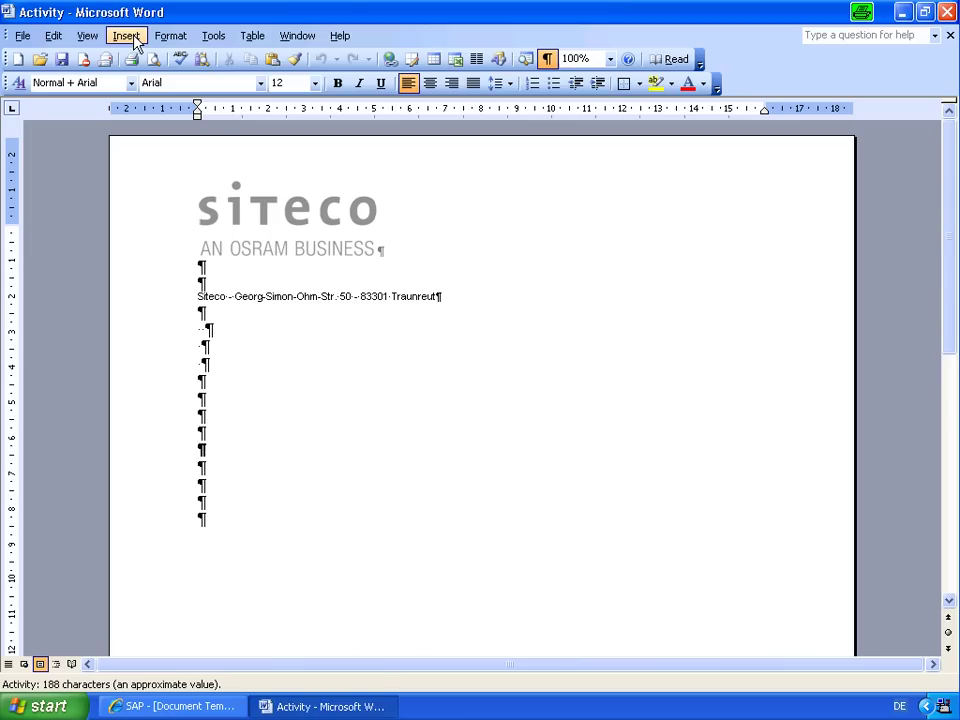
pyautogui.click(88, 38)
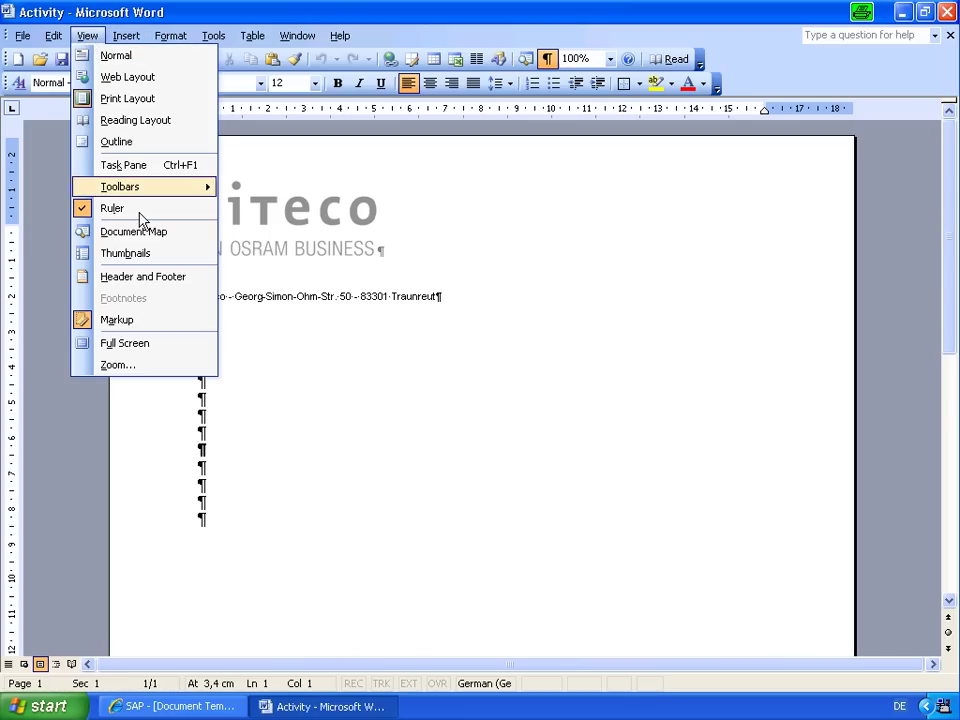
pyautogui.click(138, 167)
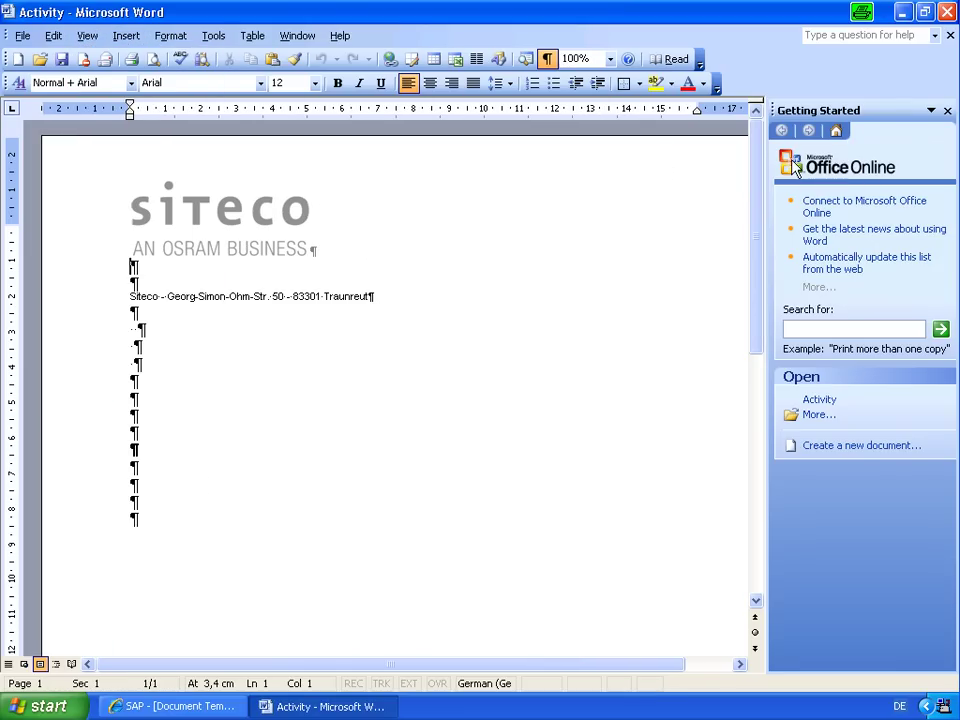
# Switch the task pane to XML Structure and turn off 'Show XML tags in the document'.
pyautogui.click(931, 111)
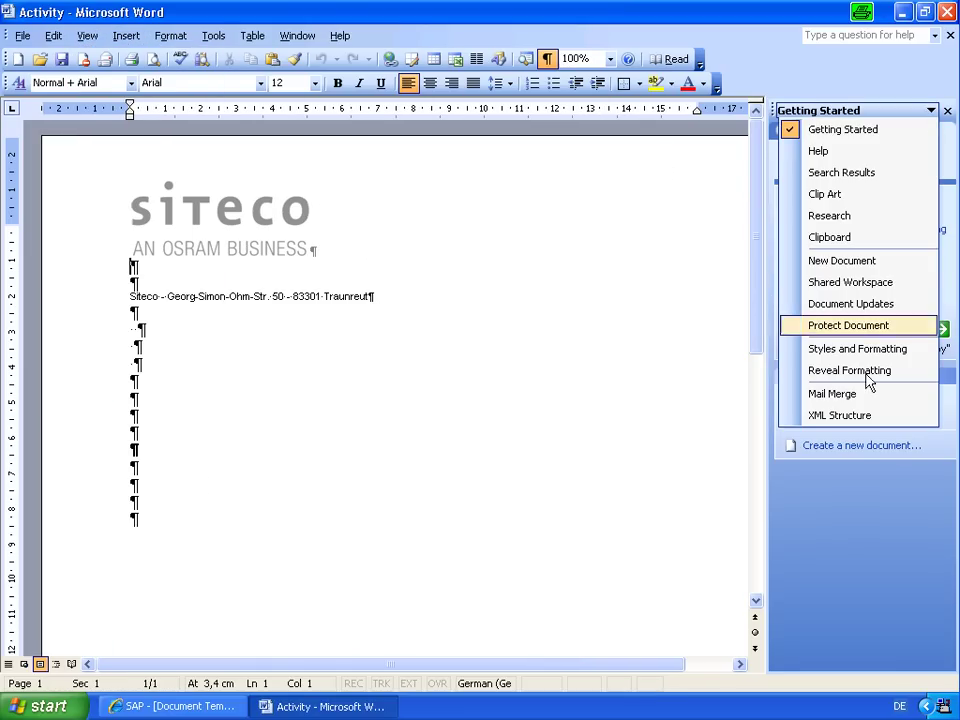
pyautogui.click(858, 416)
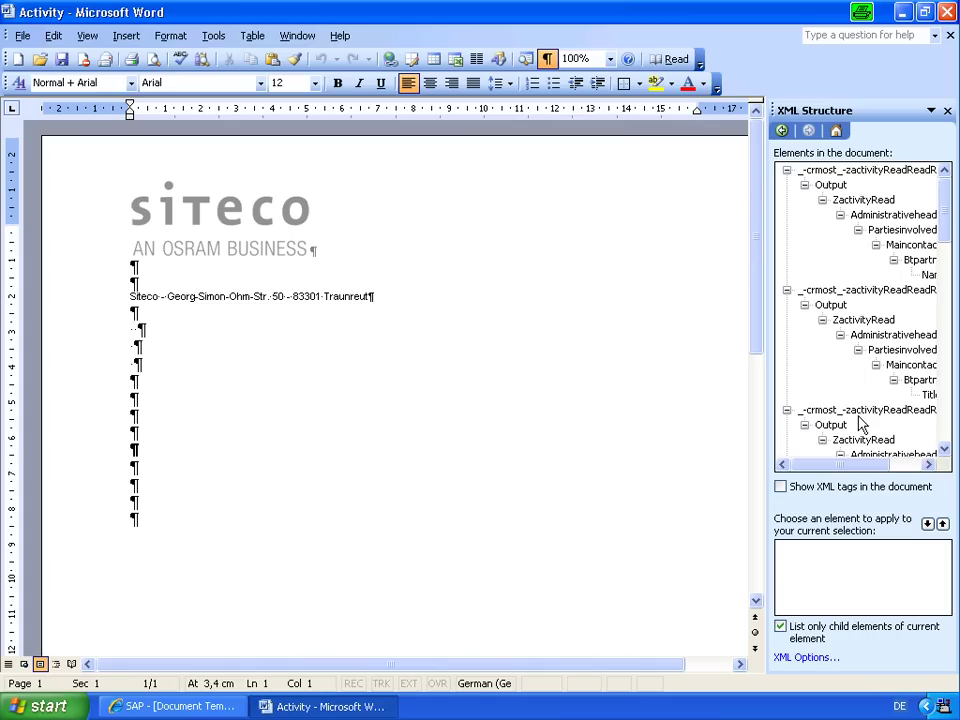
pyautogui.click(781, 489)
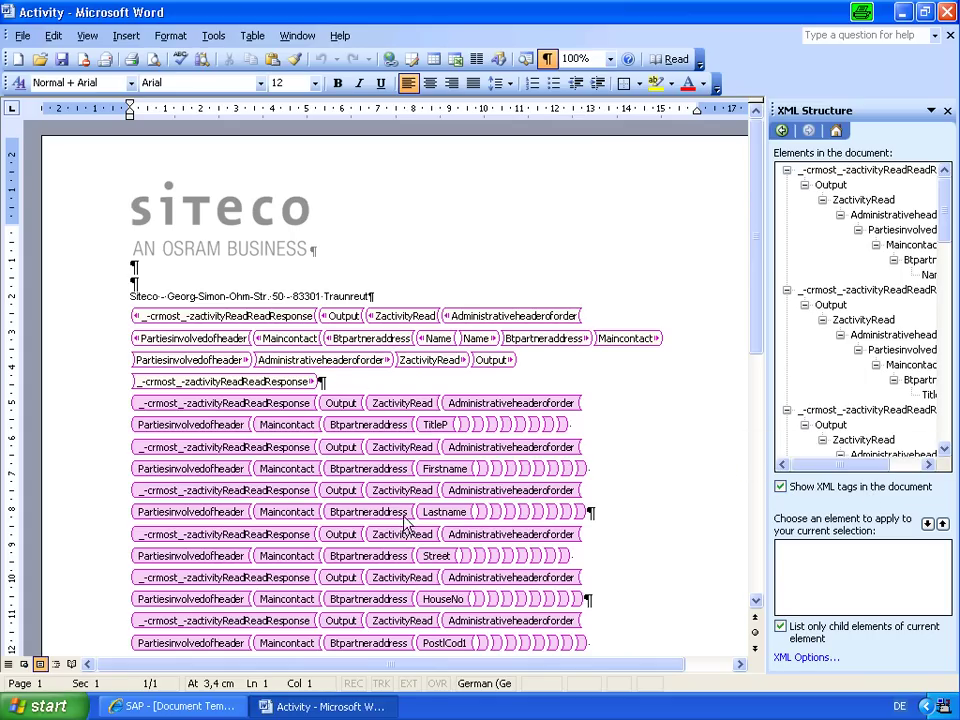
pyautogui.moveTo(940, 205); pyautogui.dragTo(921, 172)
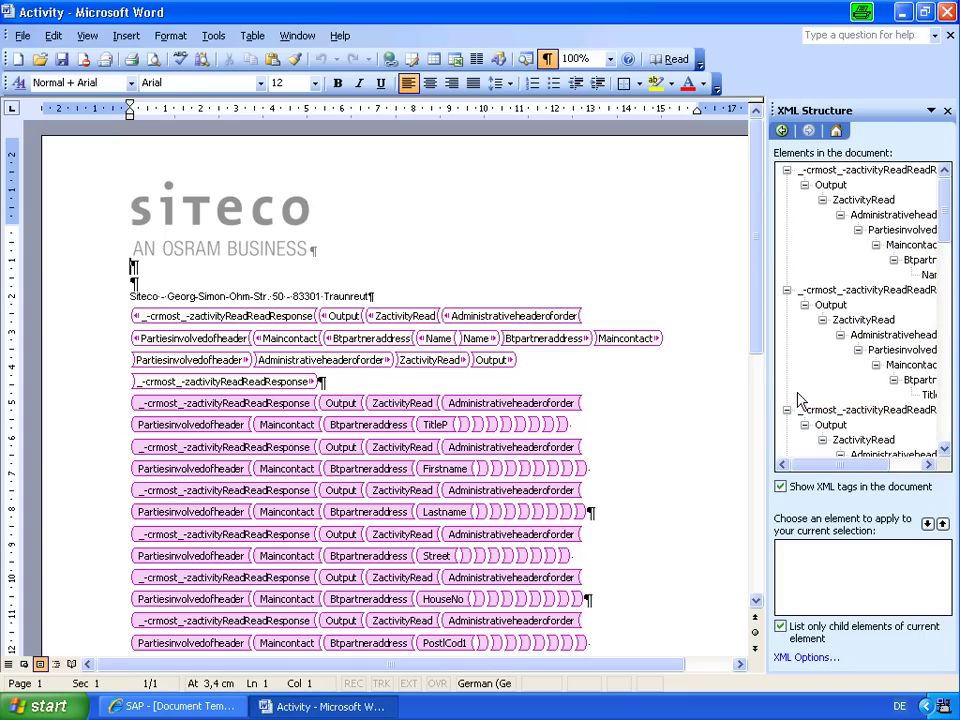
pyautogui.click(780, 486)
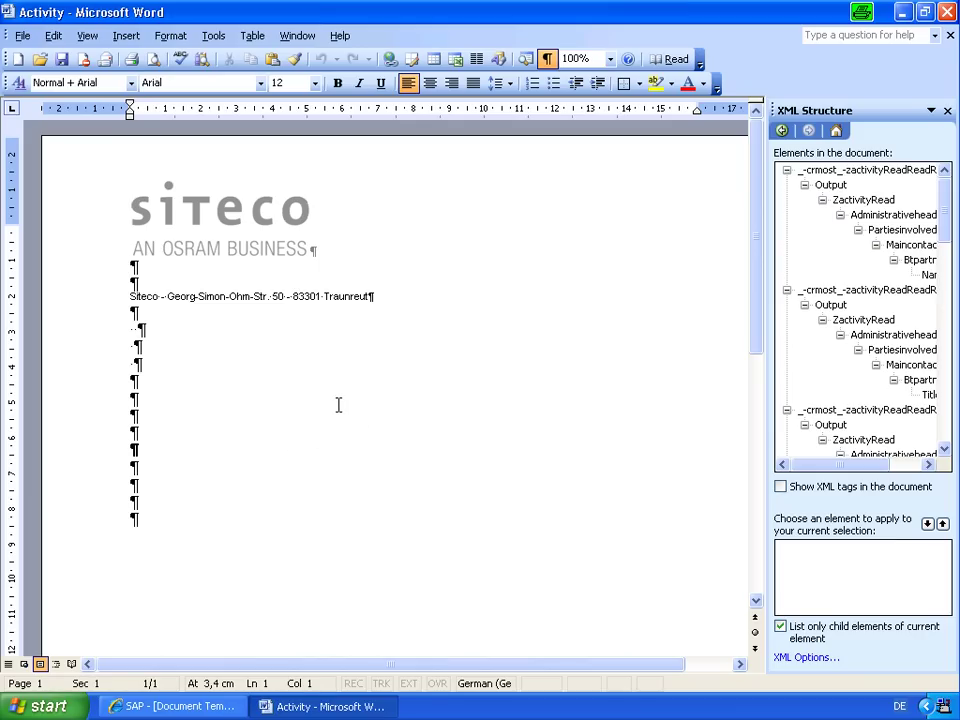
# Close Word and open activity 'T4 T4 462378' from Recent Items, scrolling to Attachments.
pyautogui.click(948, 14)
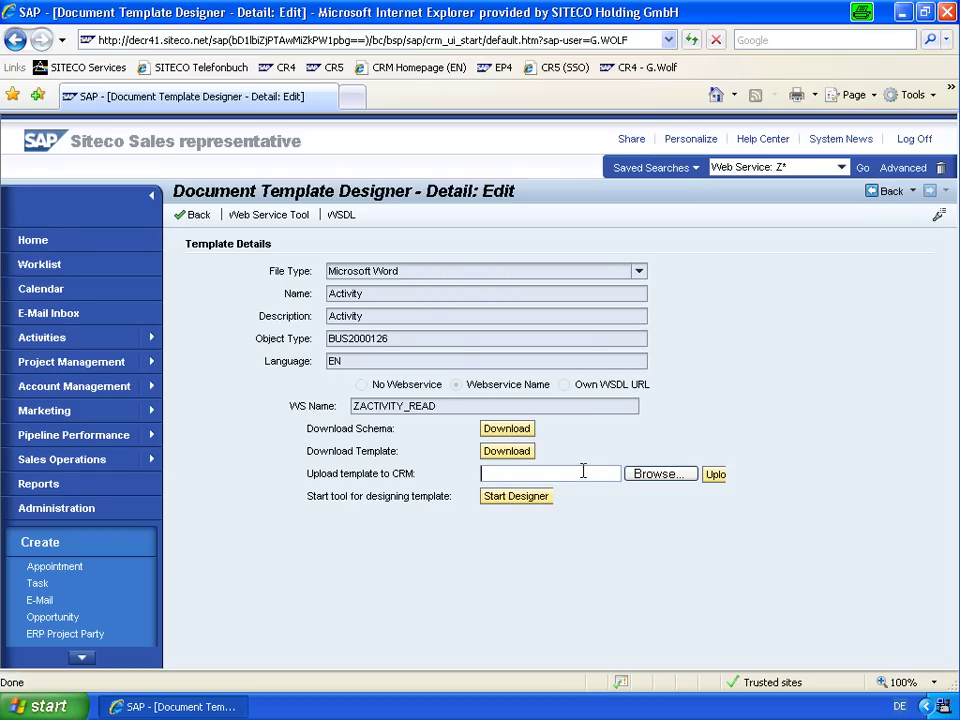
pyautogui.click(99, 650)
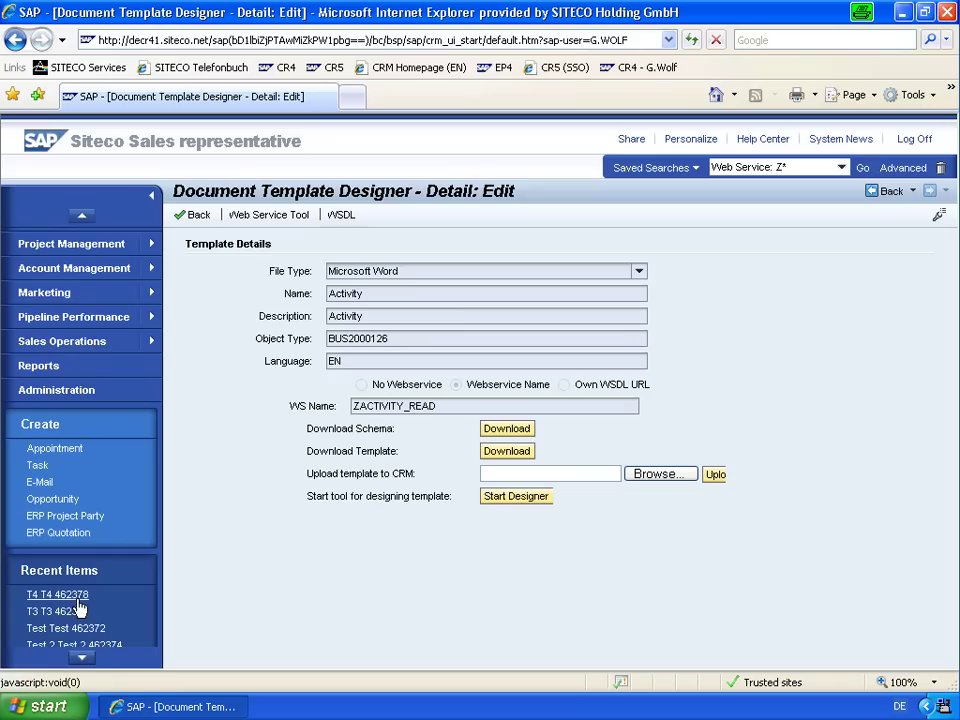
pyautogui.click(74, 594)
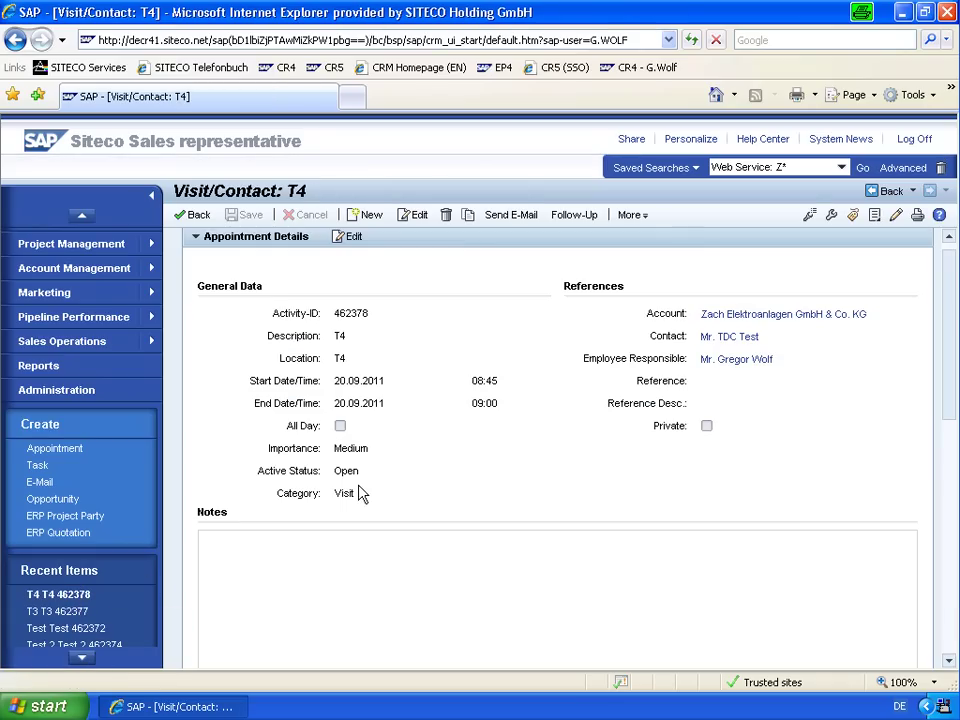
pyautogui.scroll(-5, 360, 493)
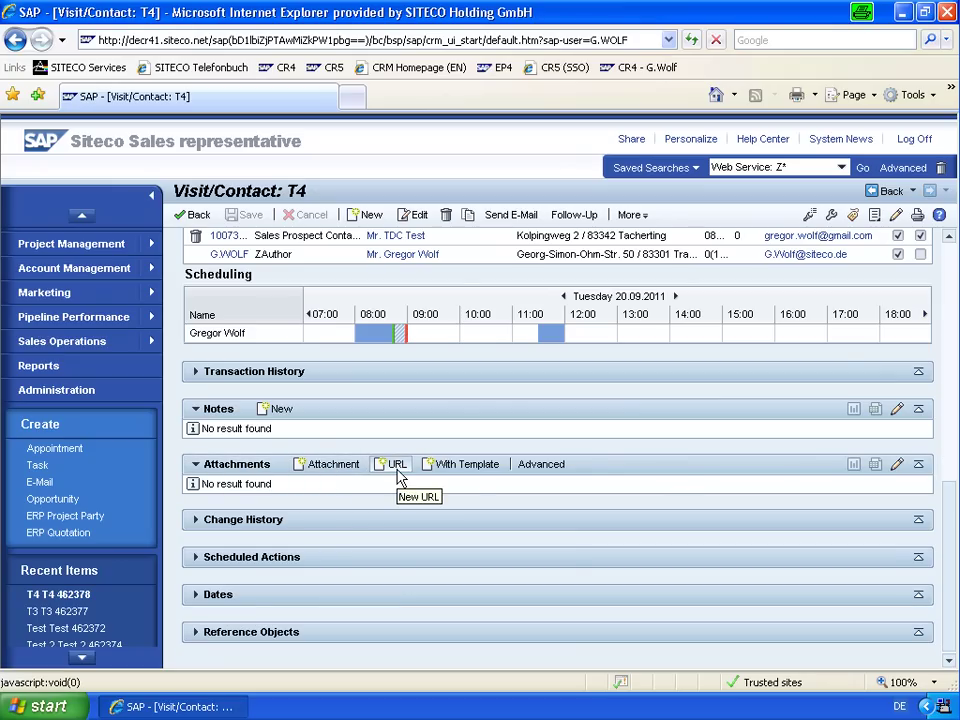
# Add an attachment from the Activity template to T4, then open Activity.doc to review it.
pyautogui.click(458, 468)
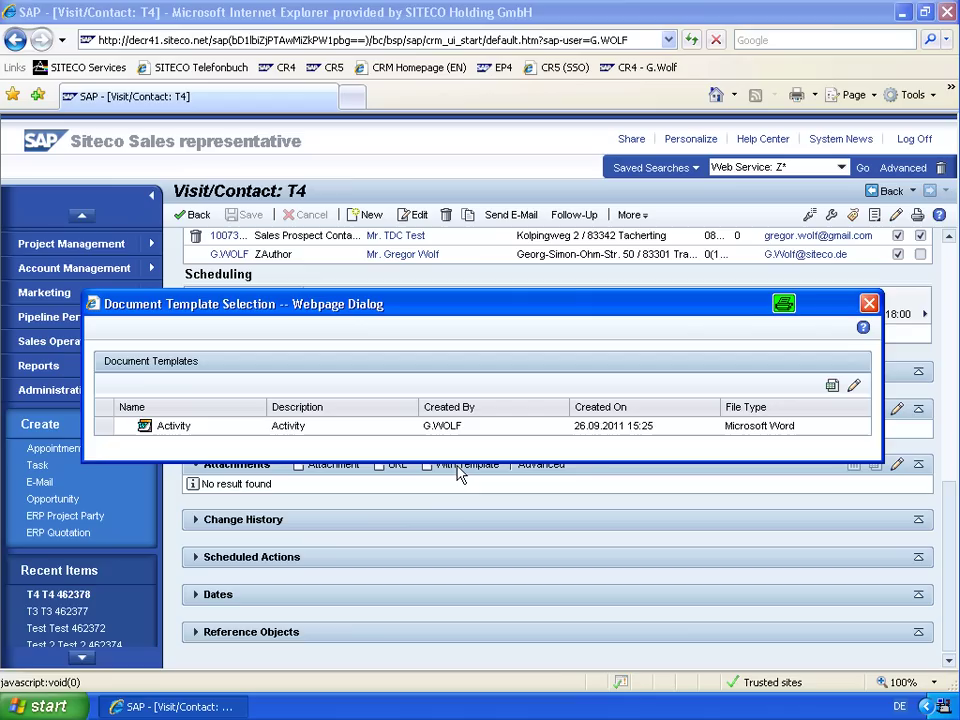
pyautogui.click(104, 428)
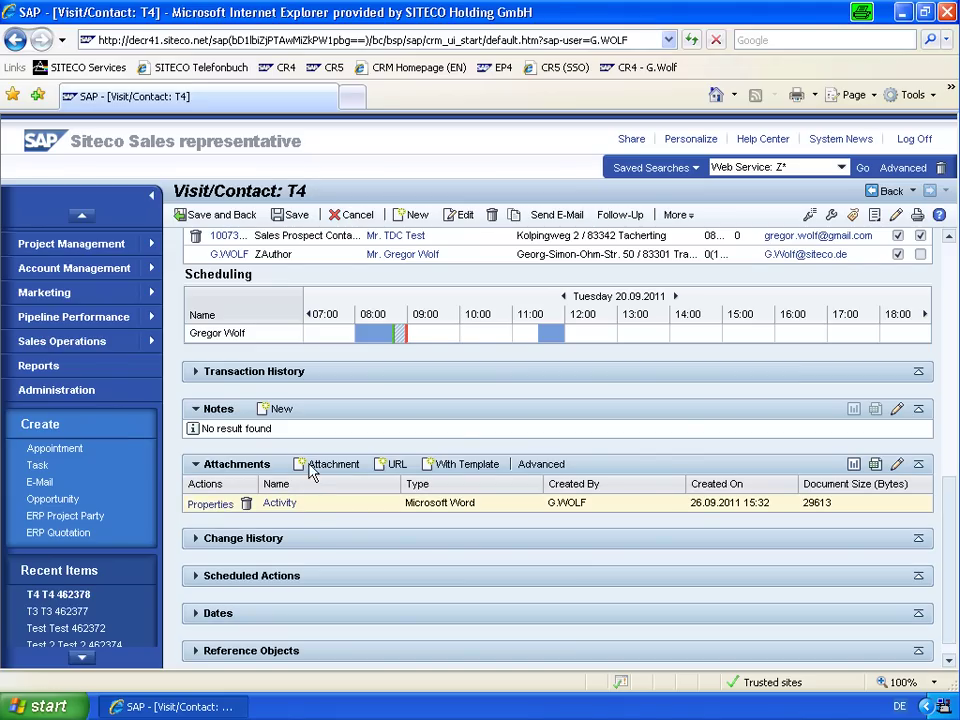
pyautogui.click(288, 509)
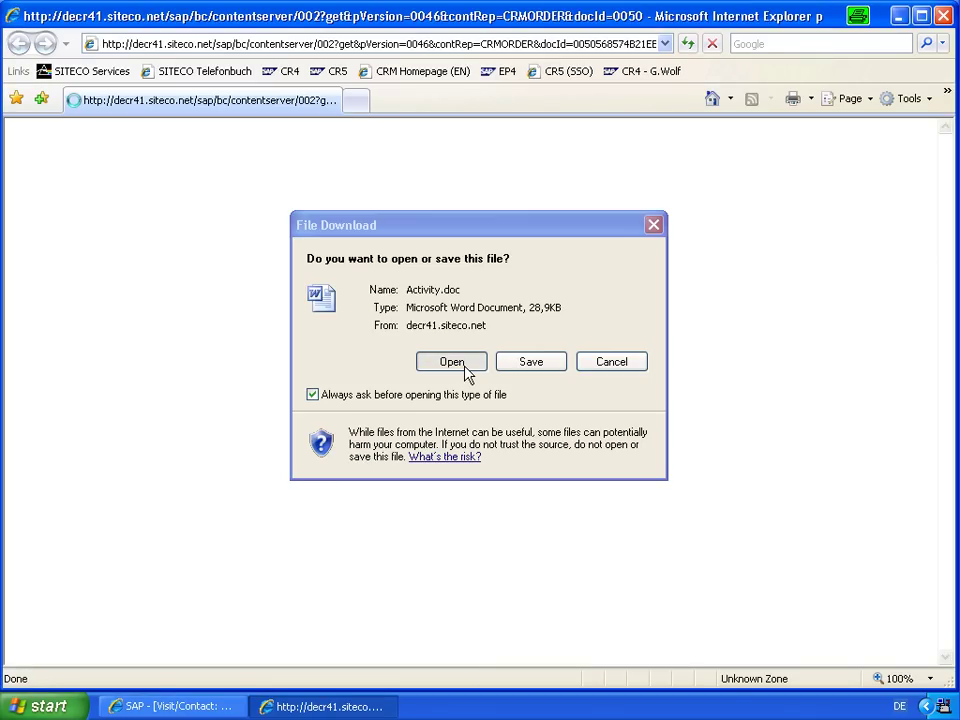
pyautogui.click(452, 362)
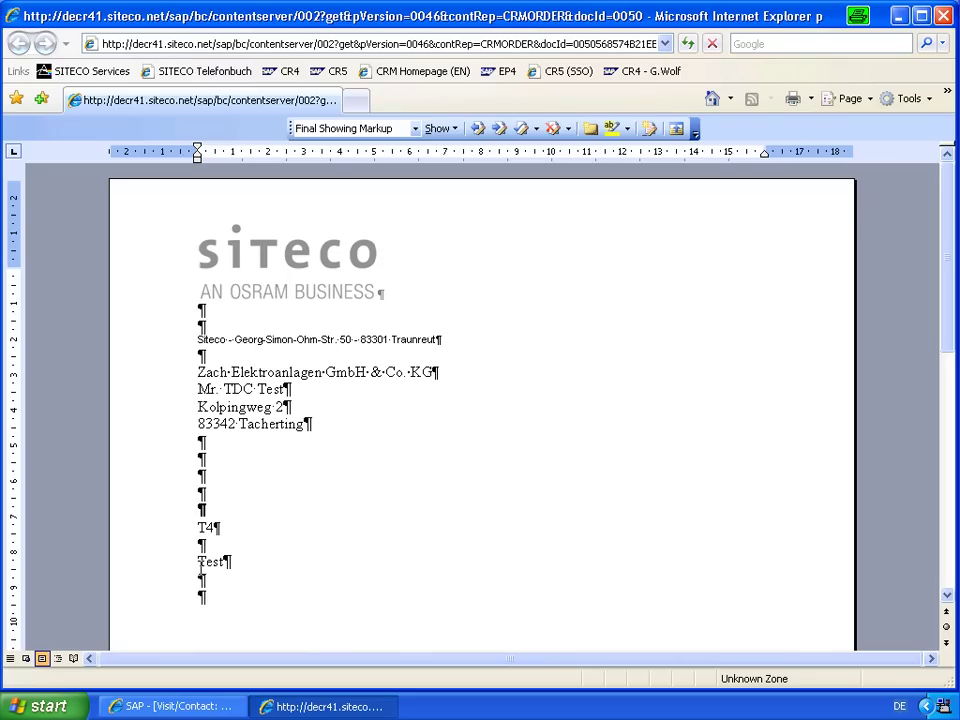
pyautogui.click(316, 559)
pyautogui.click(944, 26)
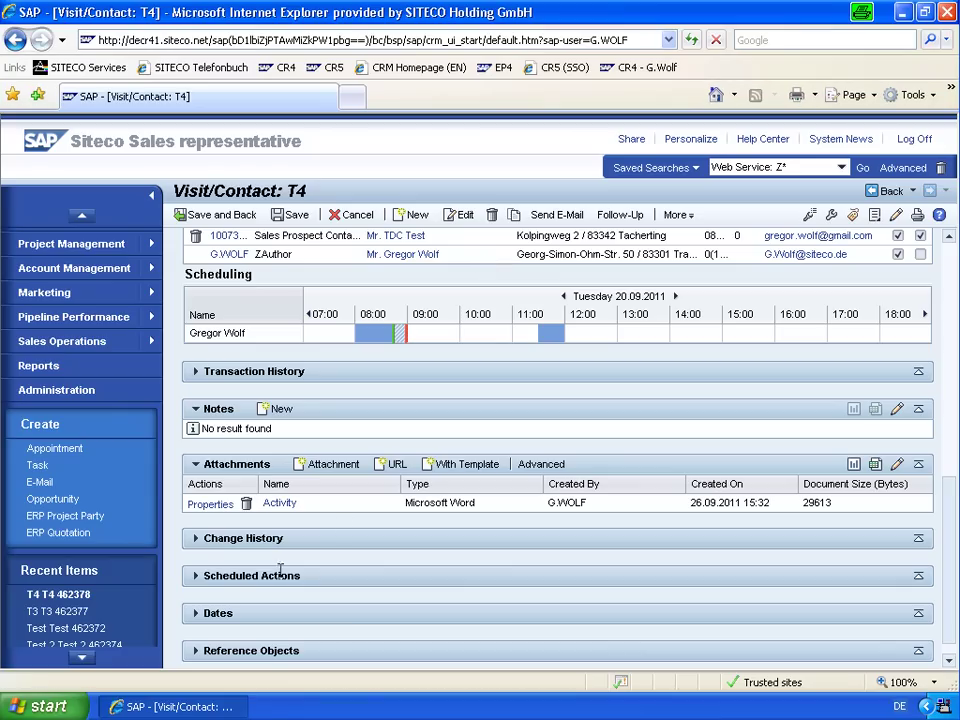
# In the Advanced attachments view, check out Activity and save it as Activity-test.doc.
pyautogui.click(545, 466)
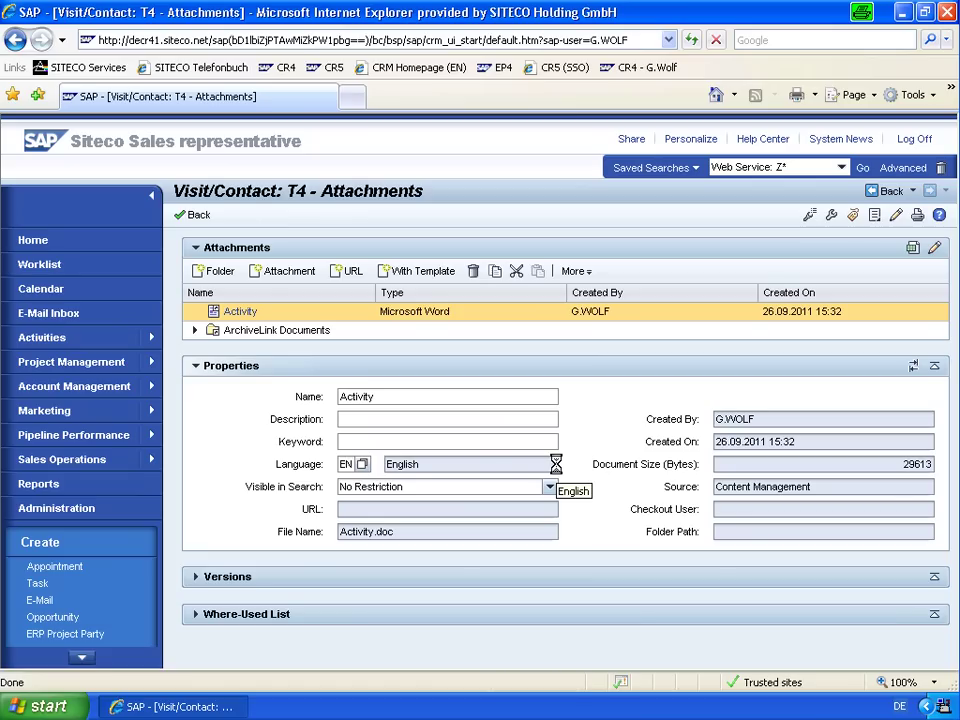
pyautogui.click(574, 271)
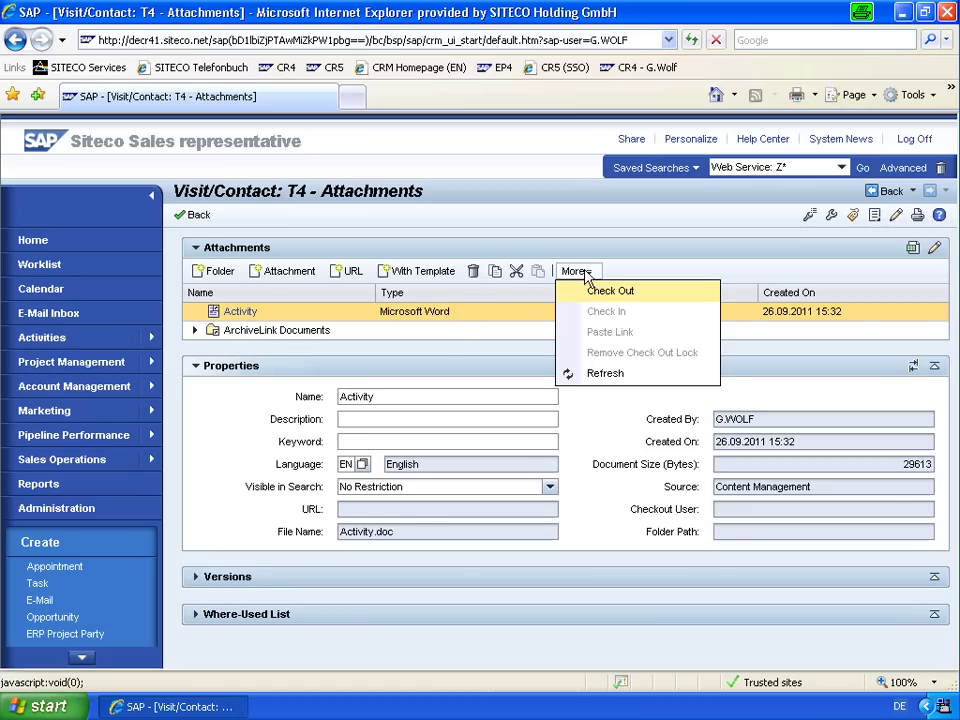
pyautogui.click(600, 295)
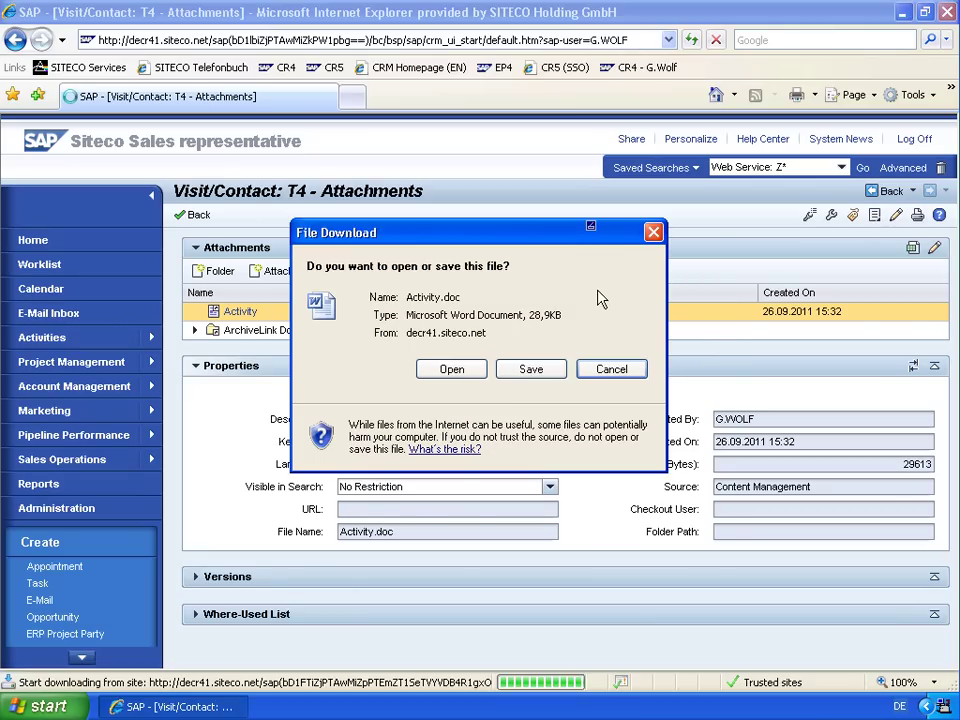
pyautogui.click(530, 370)
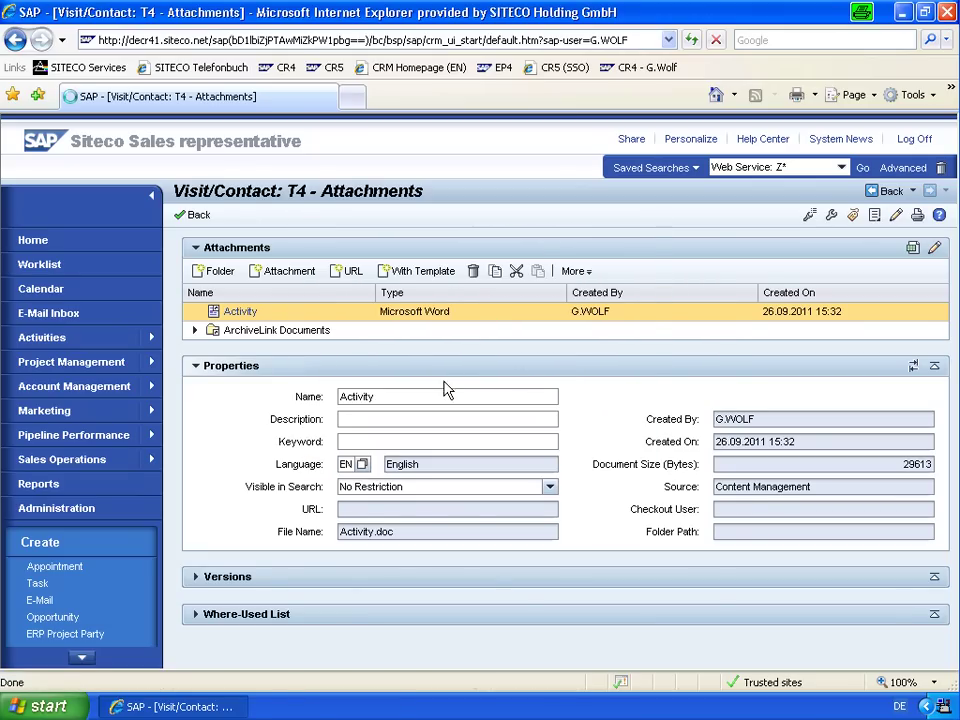
pyautogui.click(556, 594)
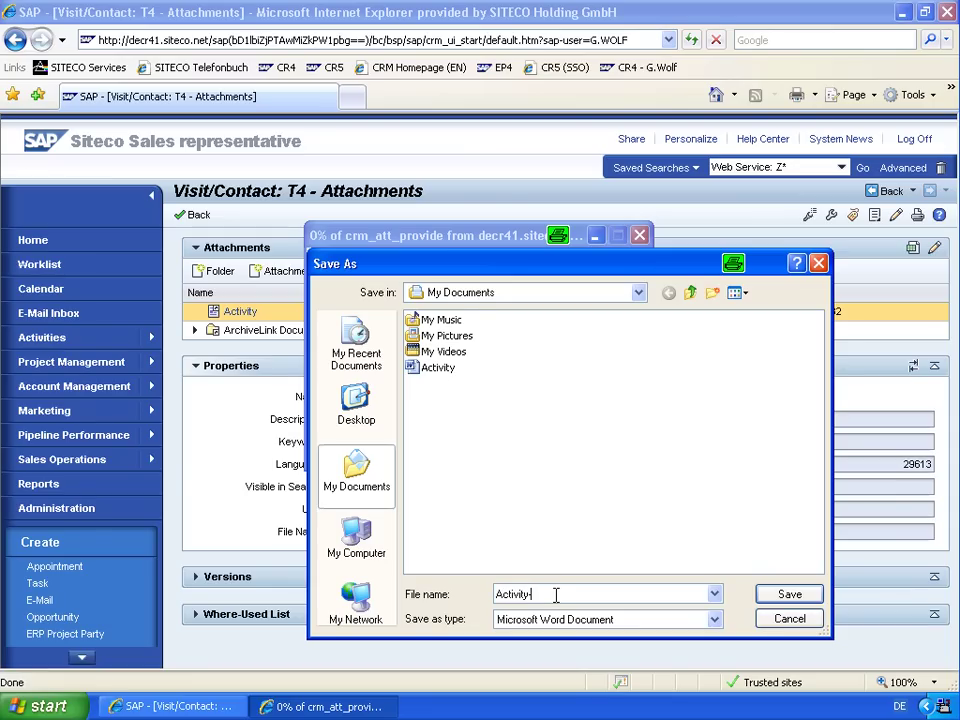
pyautogui.press('Return')
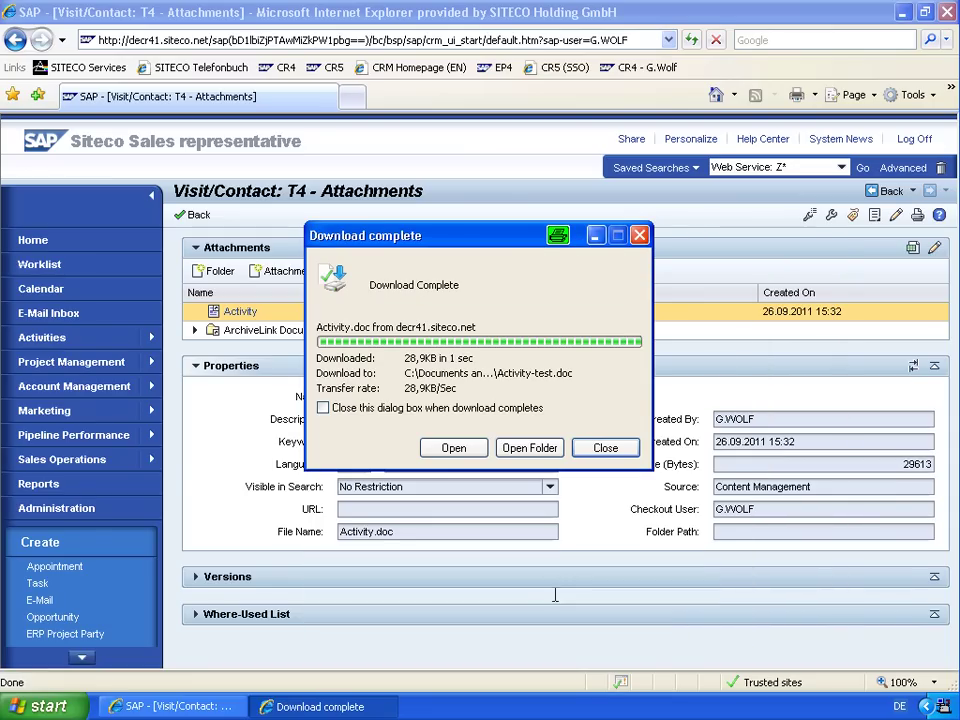
# Open Activity-test.doc, add 'Best regards' and the sender's name below 'Test', and save it.
pyautogui.click(453, 448)
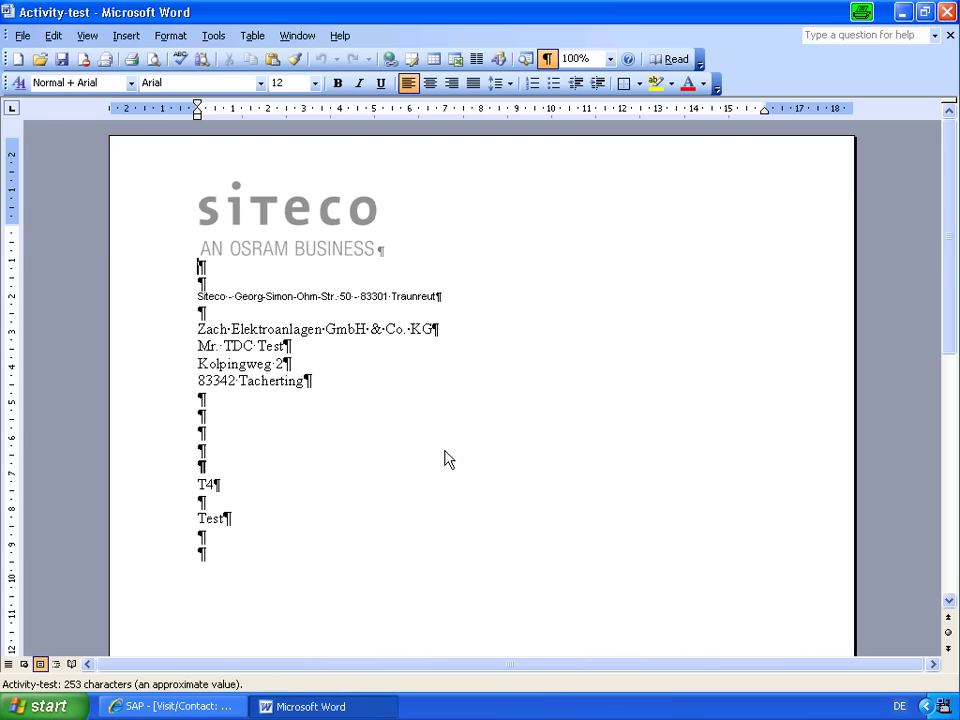
pyautogui.click(270, 547)
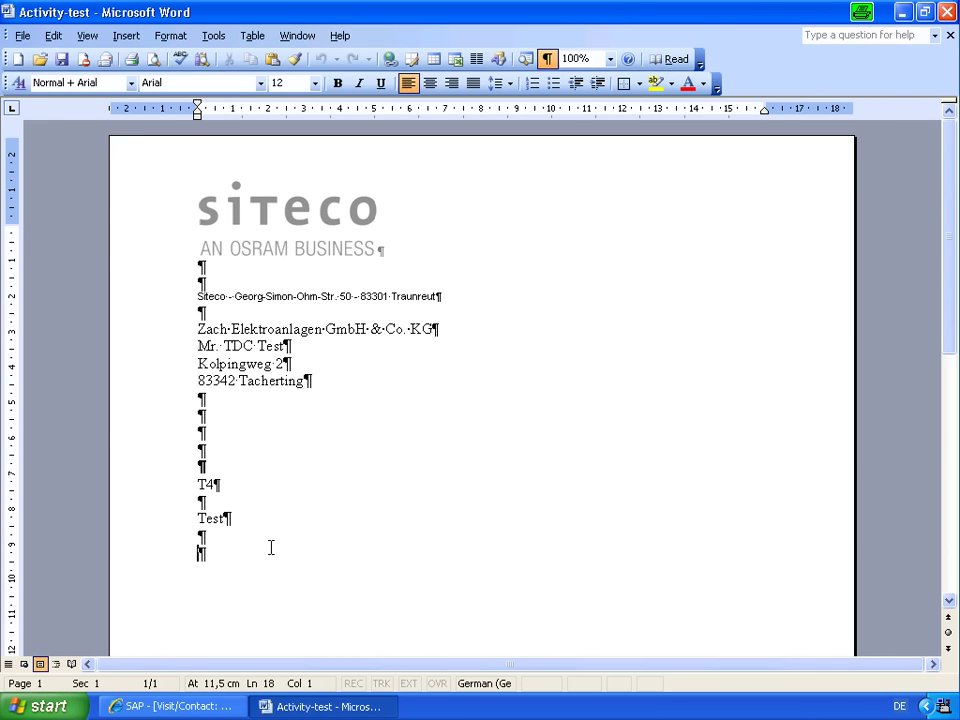
pyautogui.write('Best regards')
pyautogui.press('Return')
pyautogui.write('Gregor Wolf')
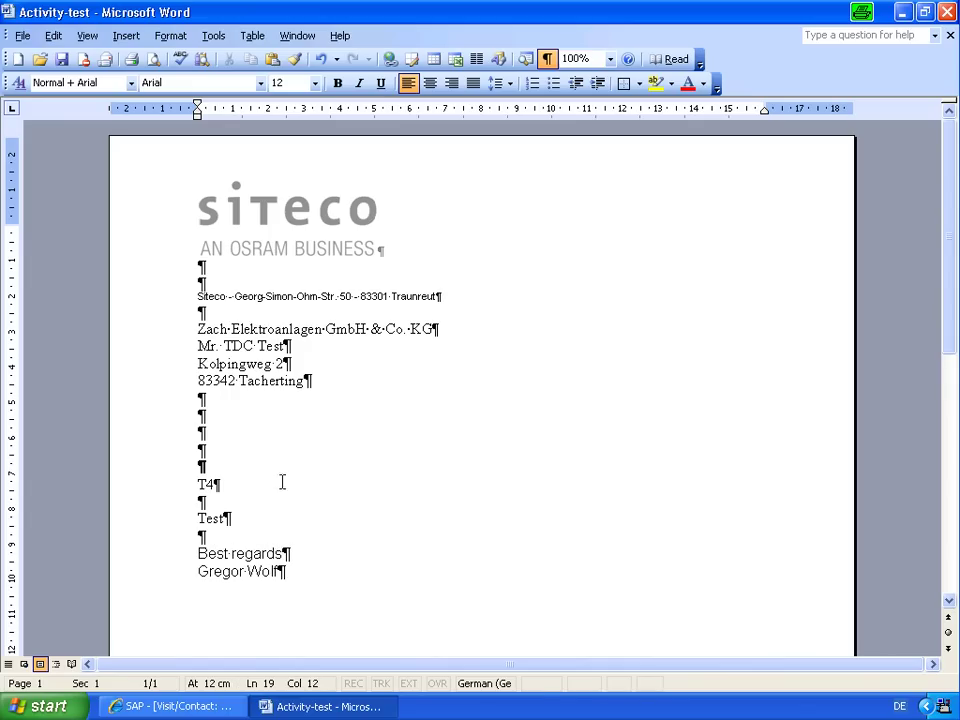
pyautogui.click(61, 59)
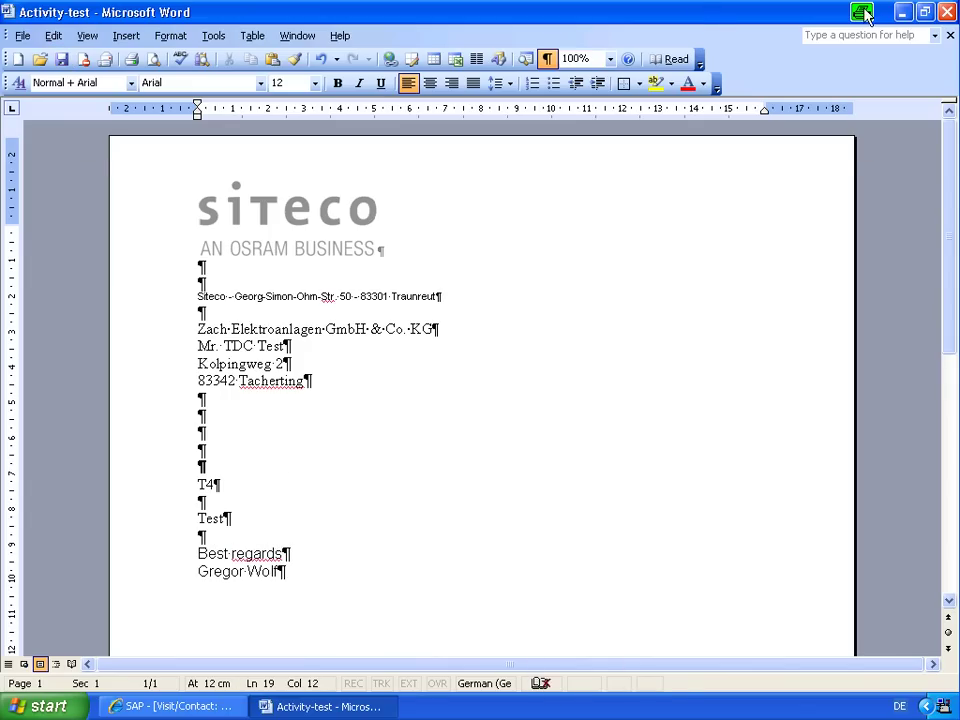
# Close Word and check in the local Activity-test file as the Activity attachment's new version.
pyautogui.click(946, 12)
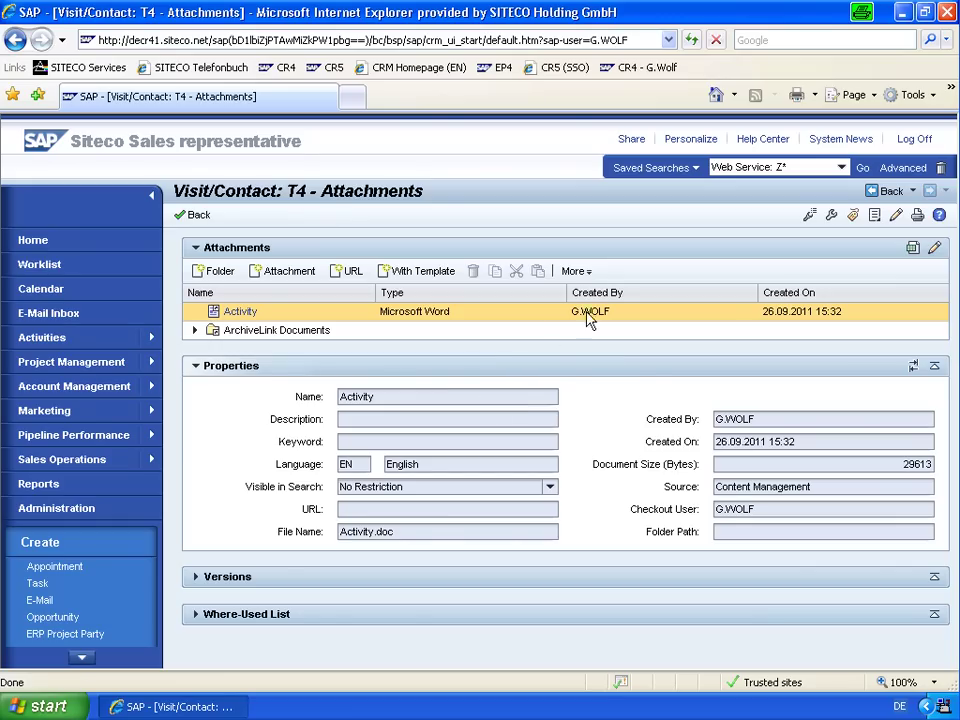
pyautogui.click(580, 270)
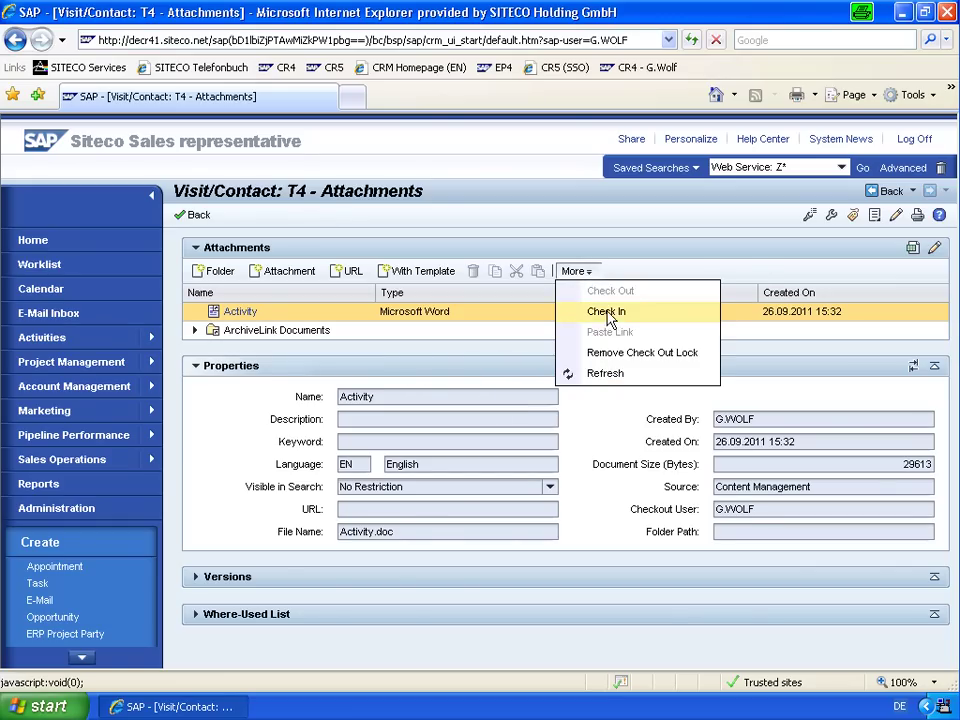
pyautogui.click(606, 312)
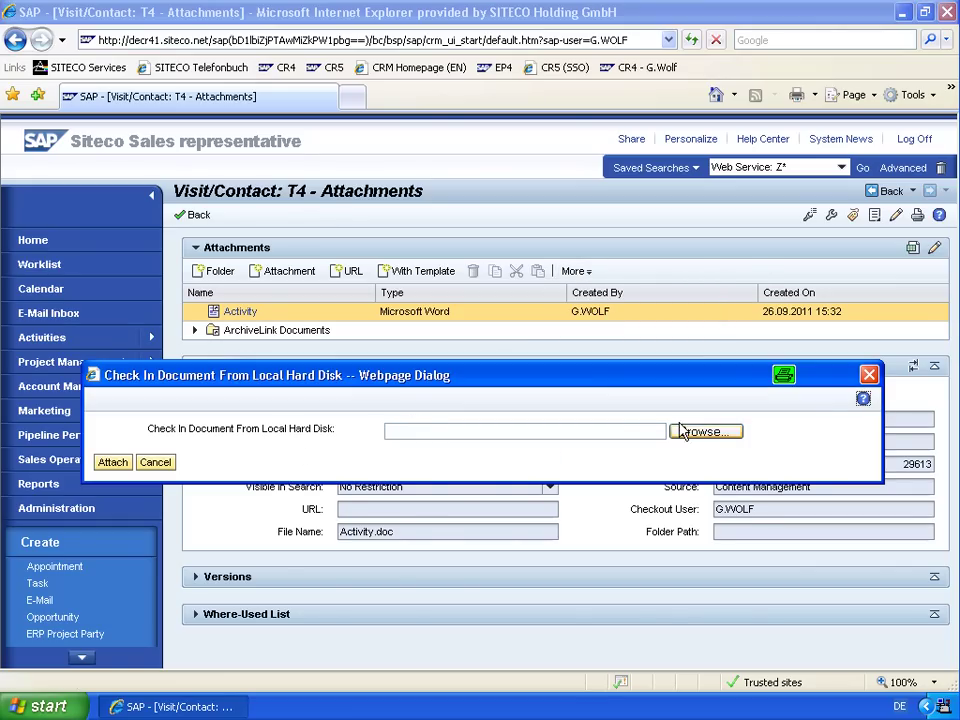
pyautogui.click(700, 434)
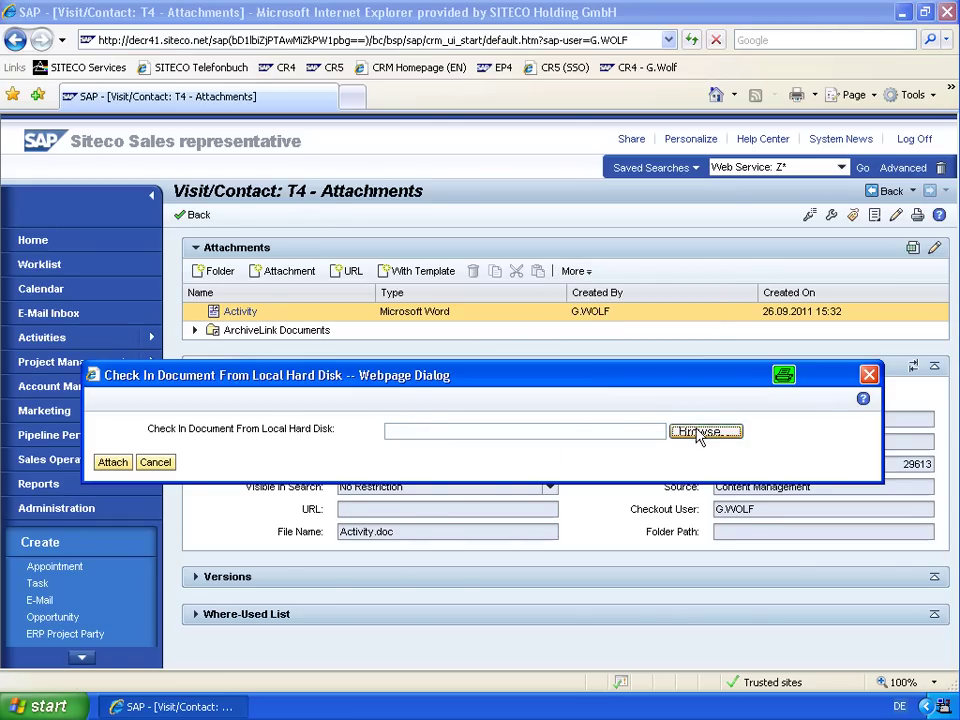
pyautogui.click(450, 384)
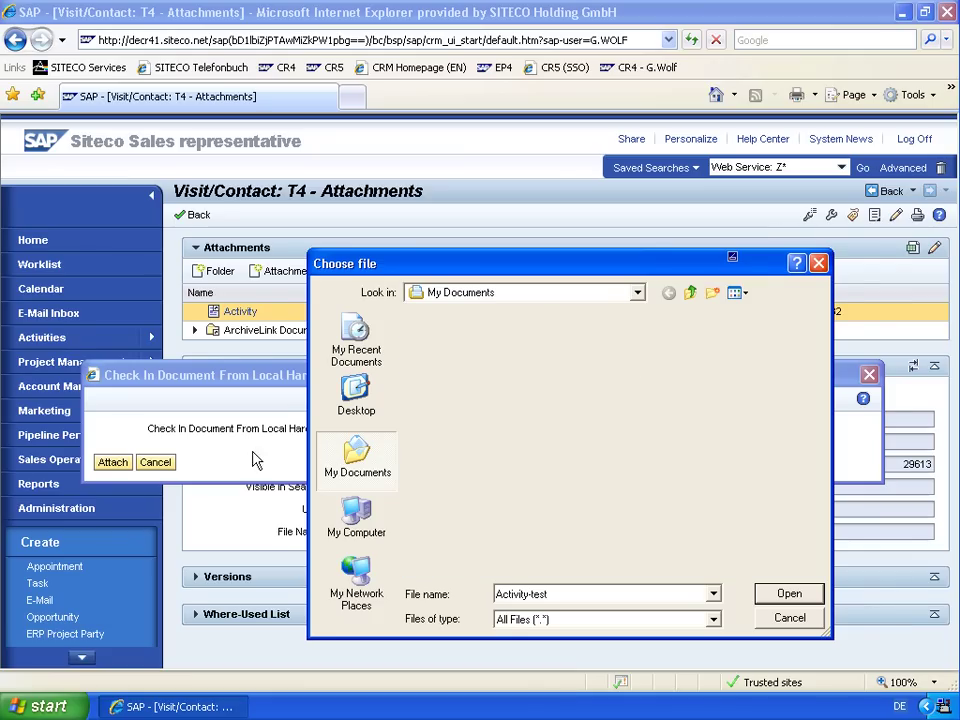
pyautogui.click(114, 462)
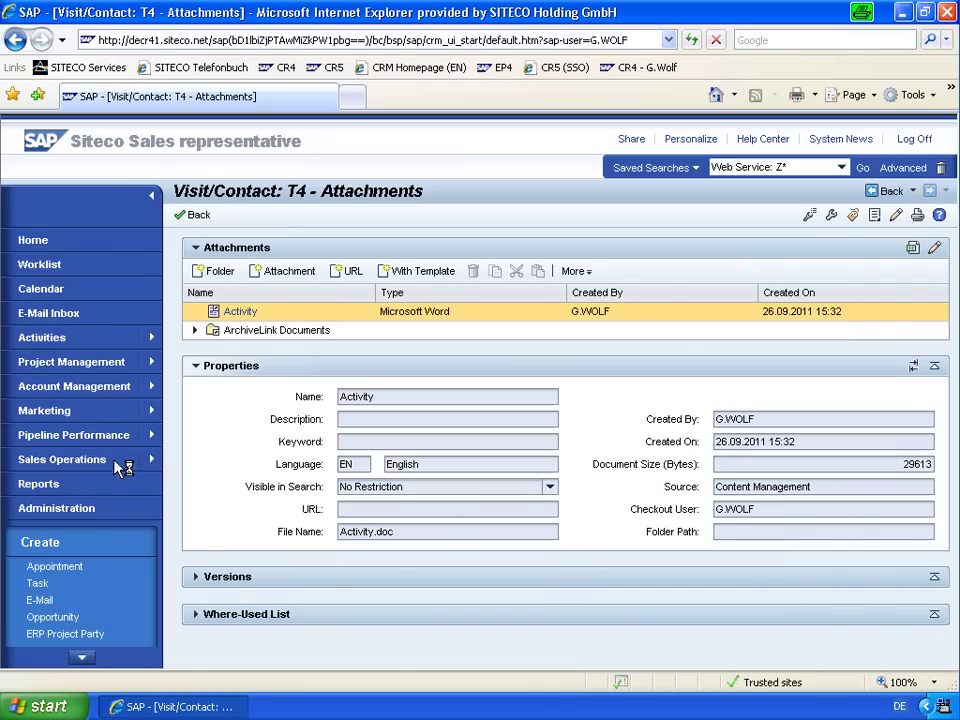
# Expand the attachment's Versions block to list Activity.doc and Activity-test.doc.
pyautogui.click(209, 577)
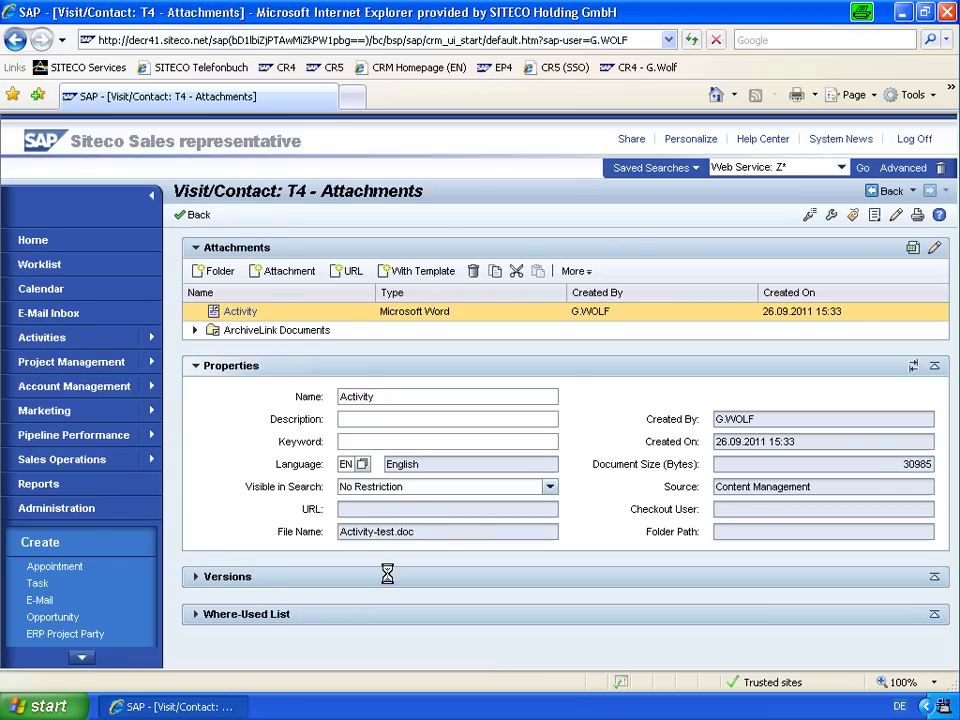